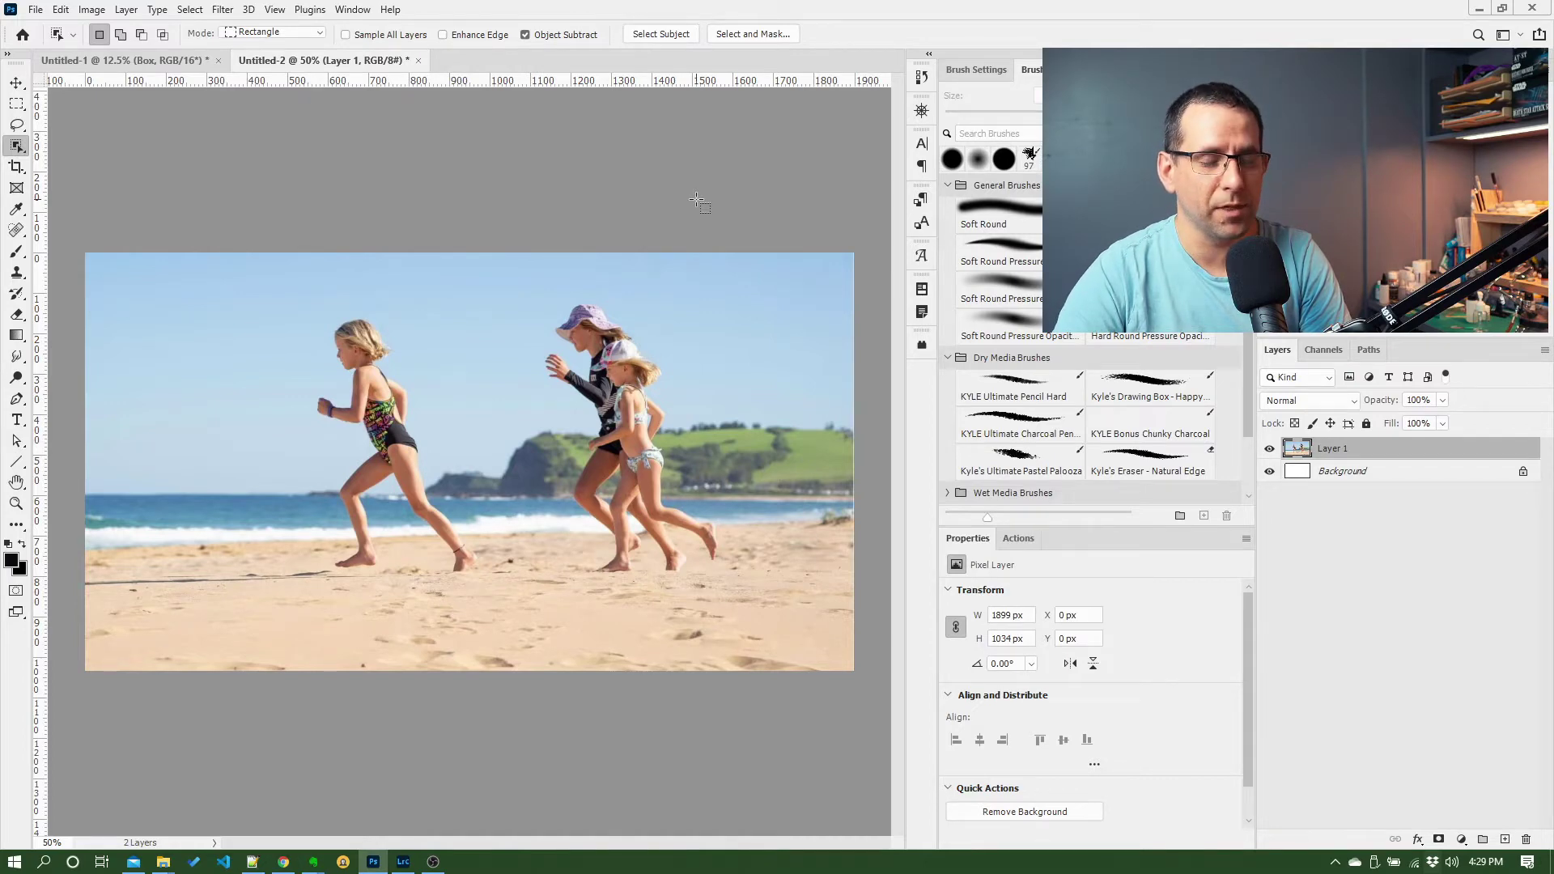
- Cycle through the Rectangular Marquee, Lasso, Object Selection and Quick Selection tools to compare them
click(19, 105)
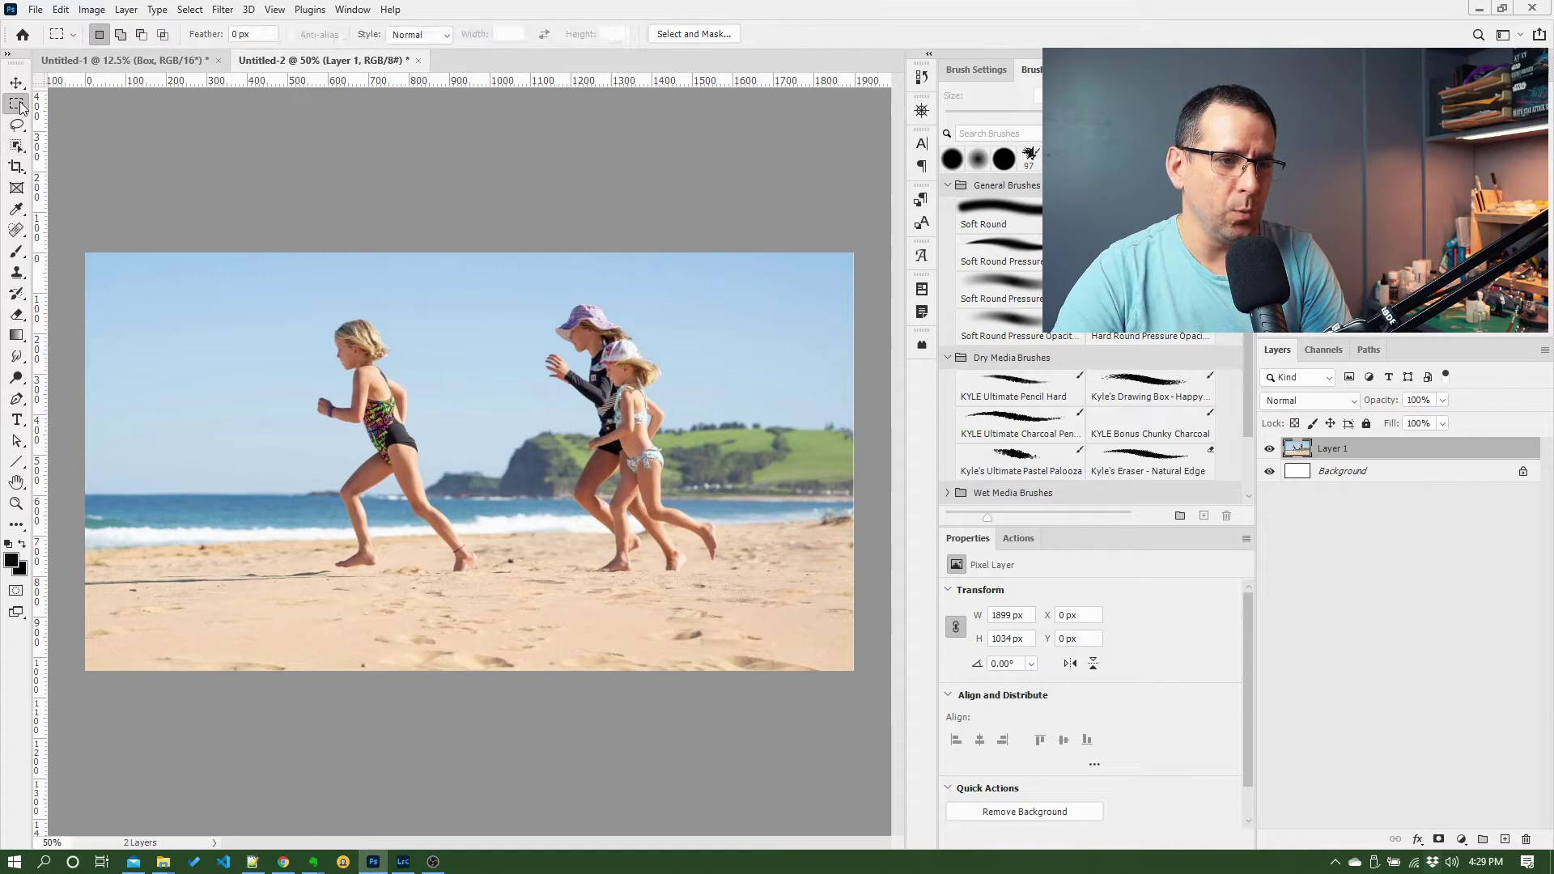
click(16, 127)
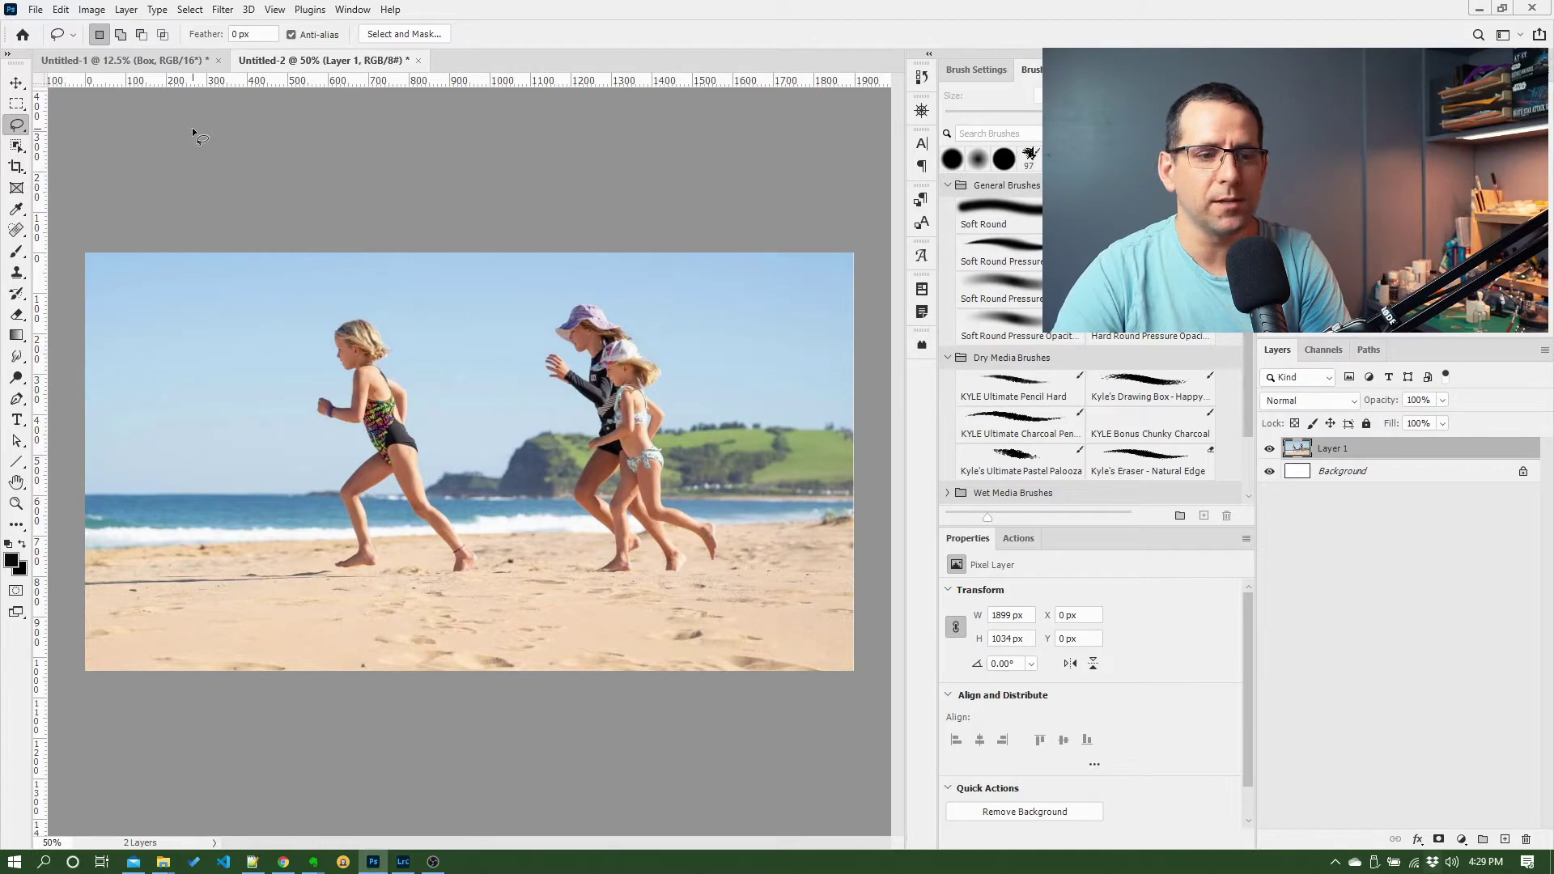
click(16, 147)
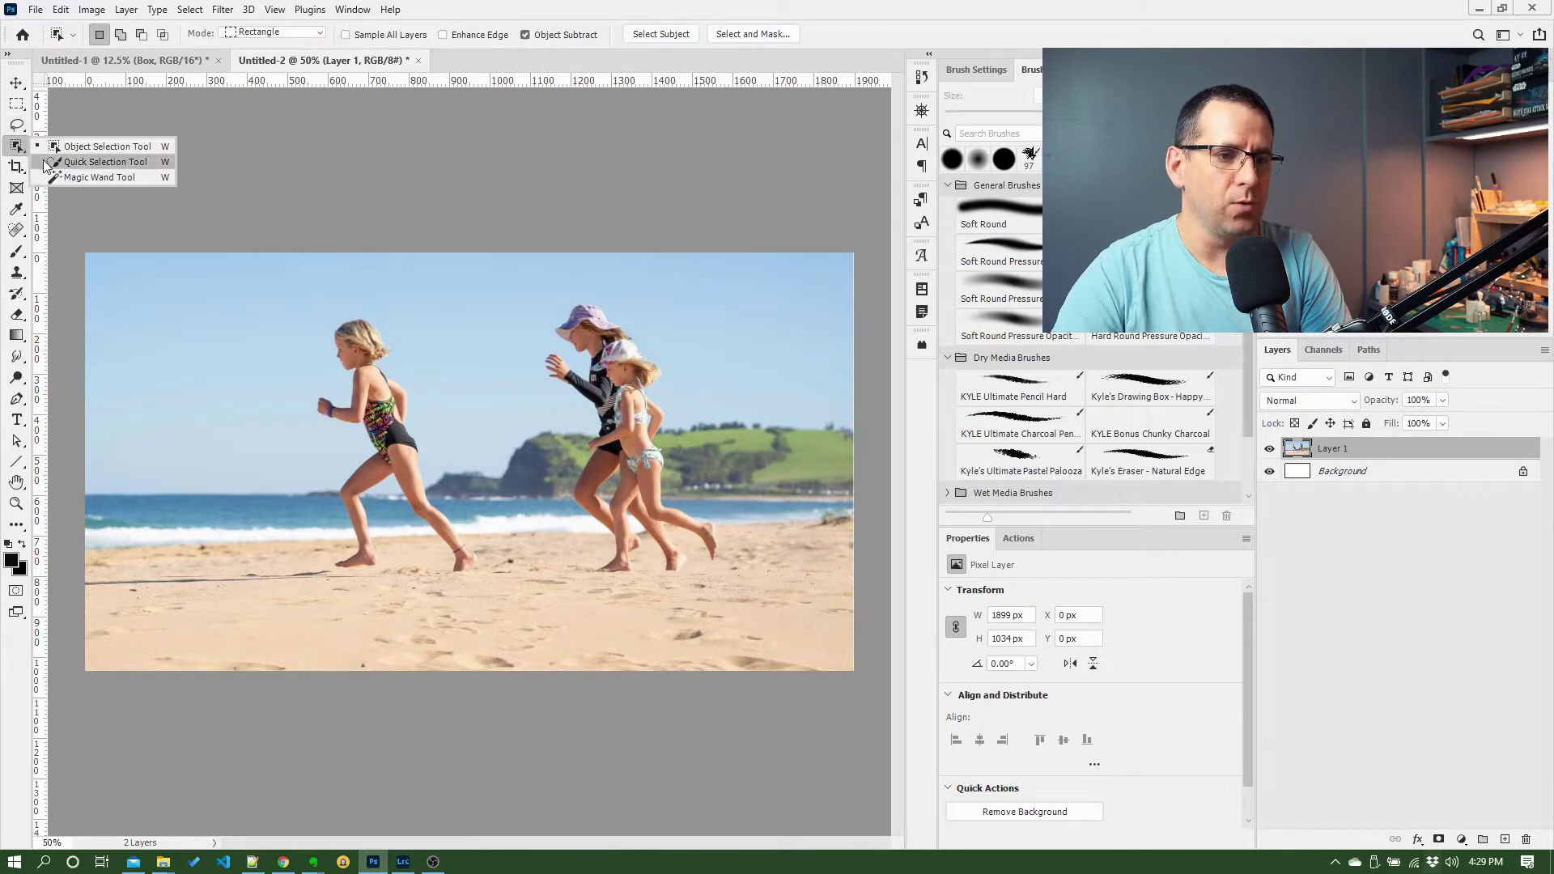
click(48, 162)
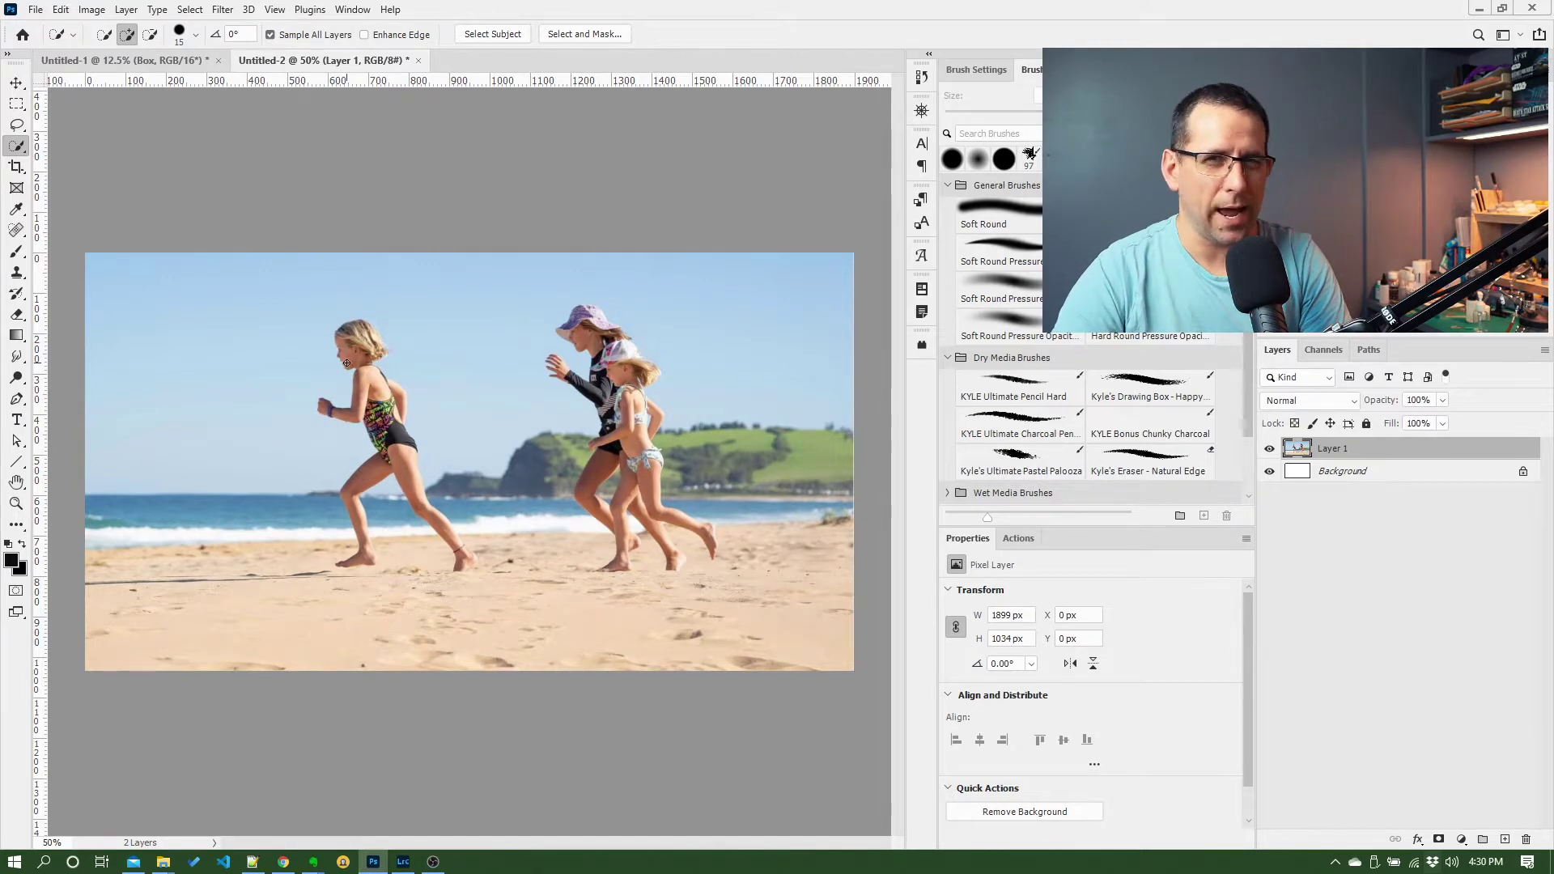
- At 100% zoom, trace a trial Lasso outline along the girl's back, then deselect it
click(16, 124)
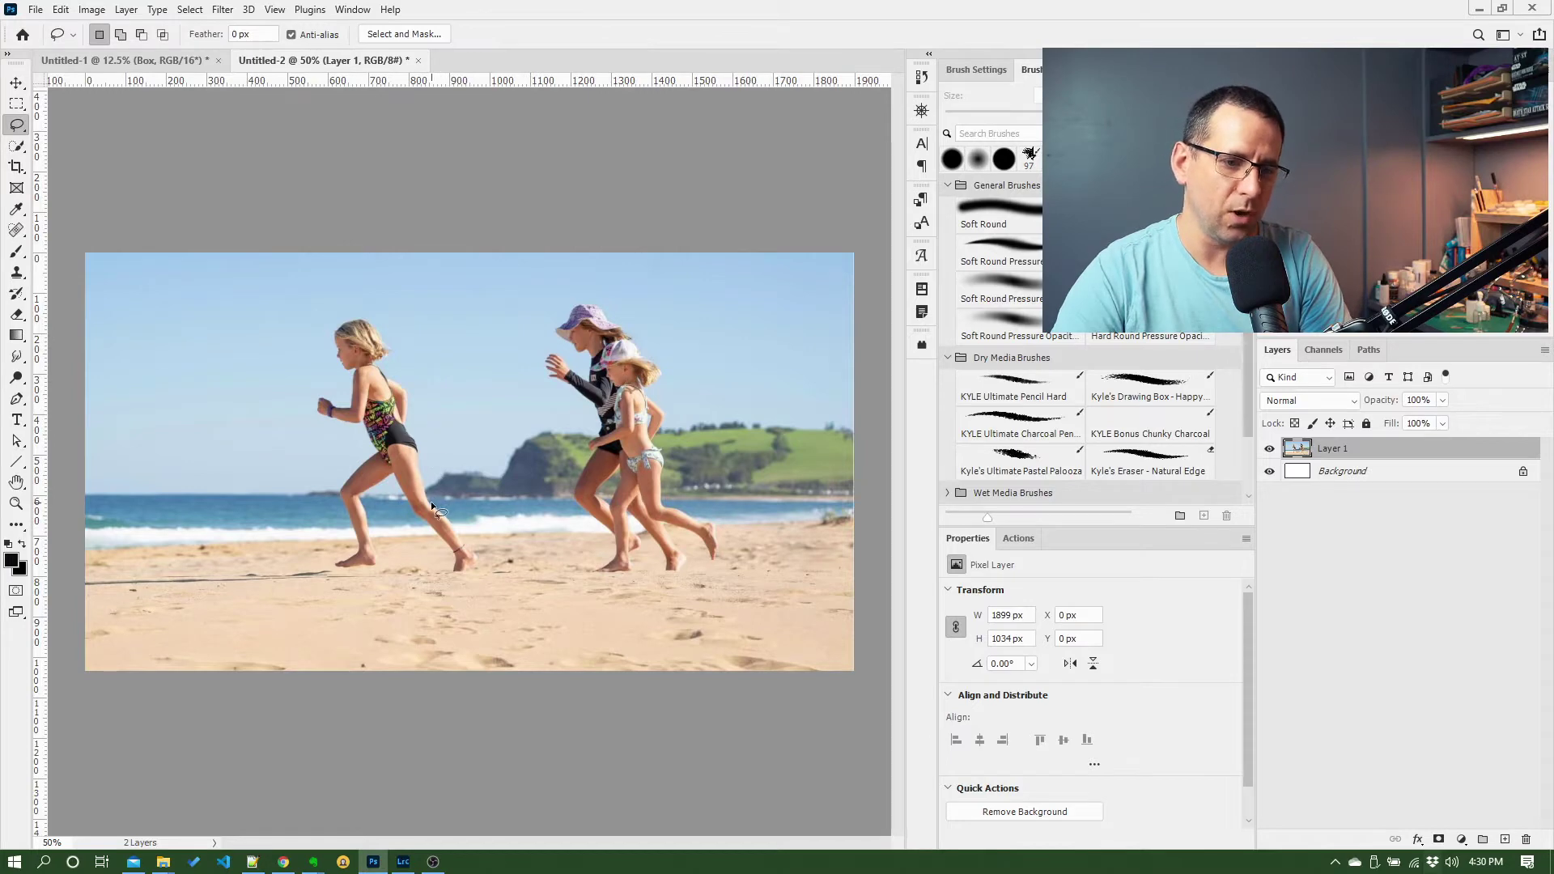
drag(418, 458, 410, 437)
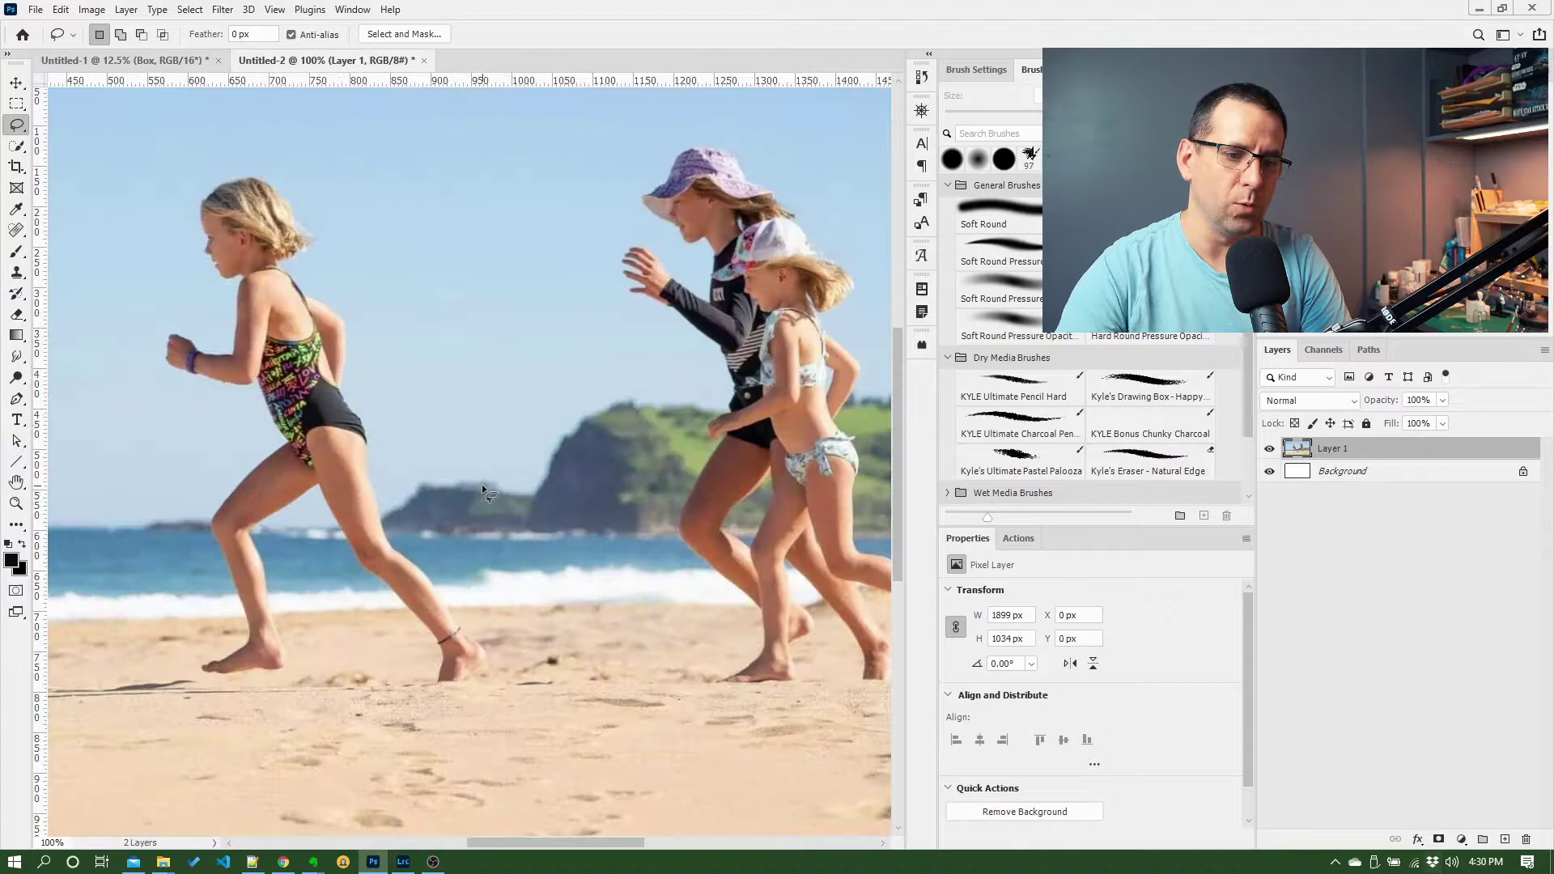
key(ctrl+plus)
drag(610, 841, 560, 844)
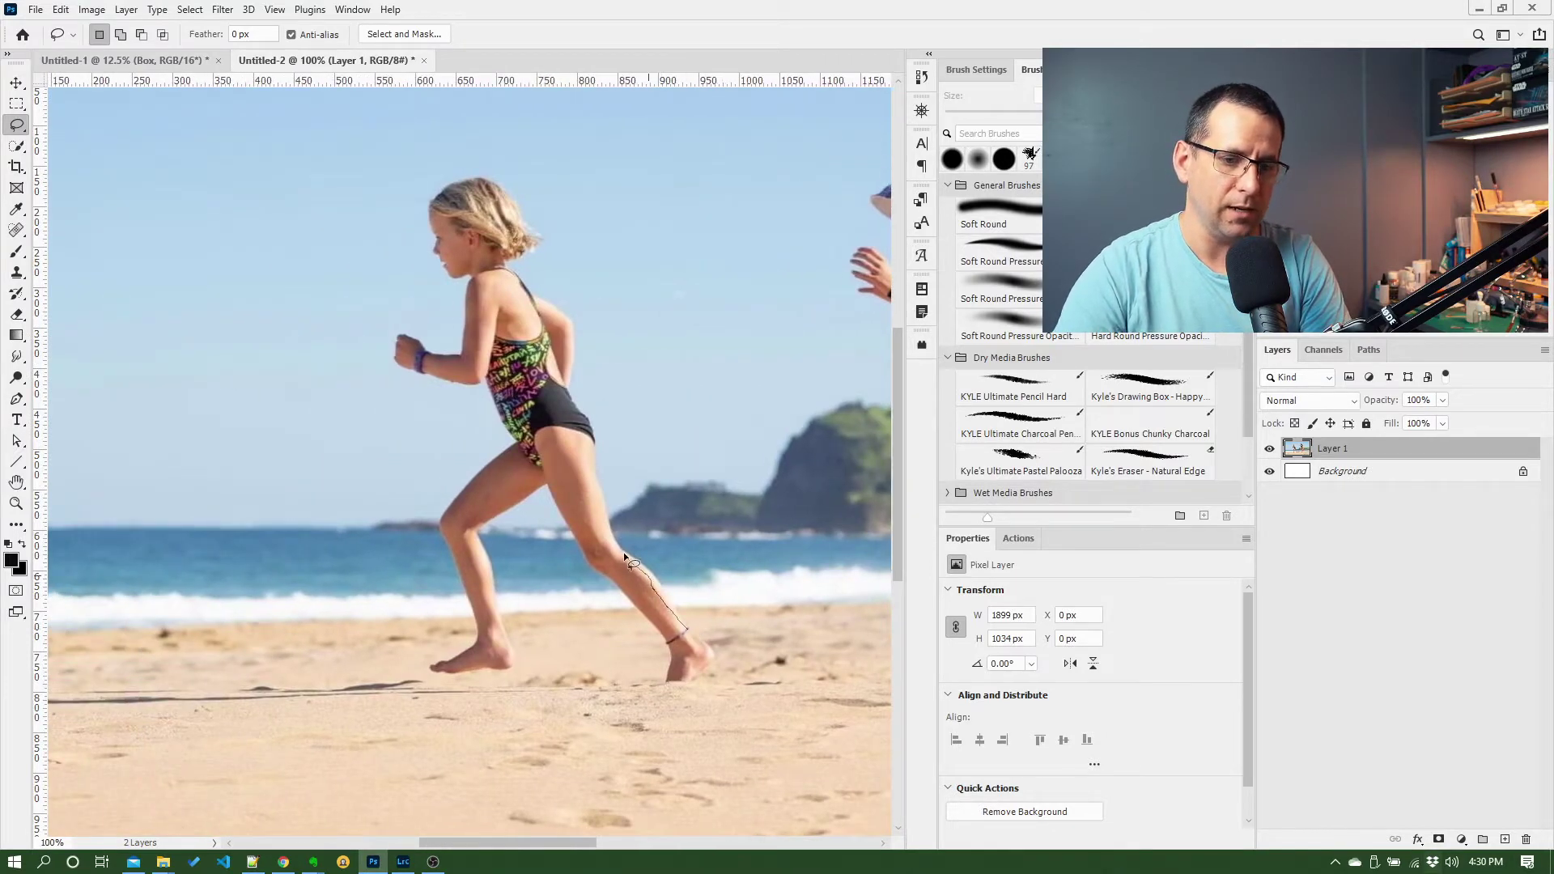
drag(598, 459, 572, 395)
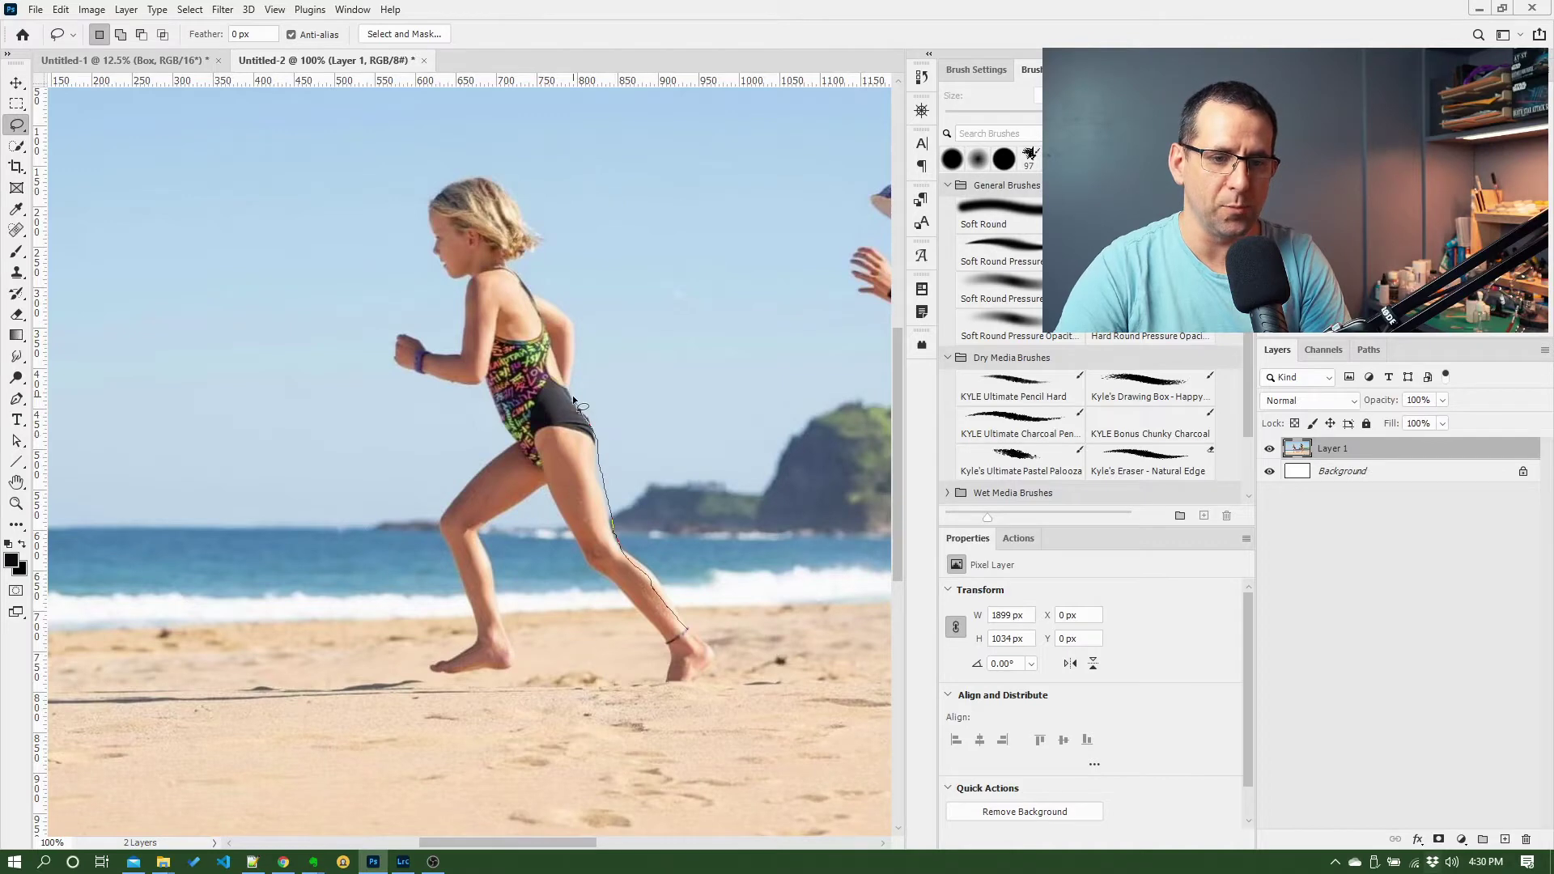
drag(524, 281, 515, 272)
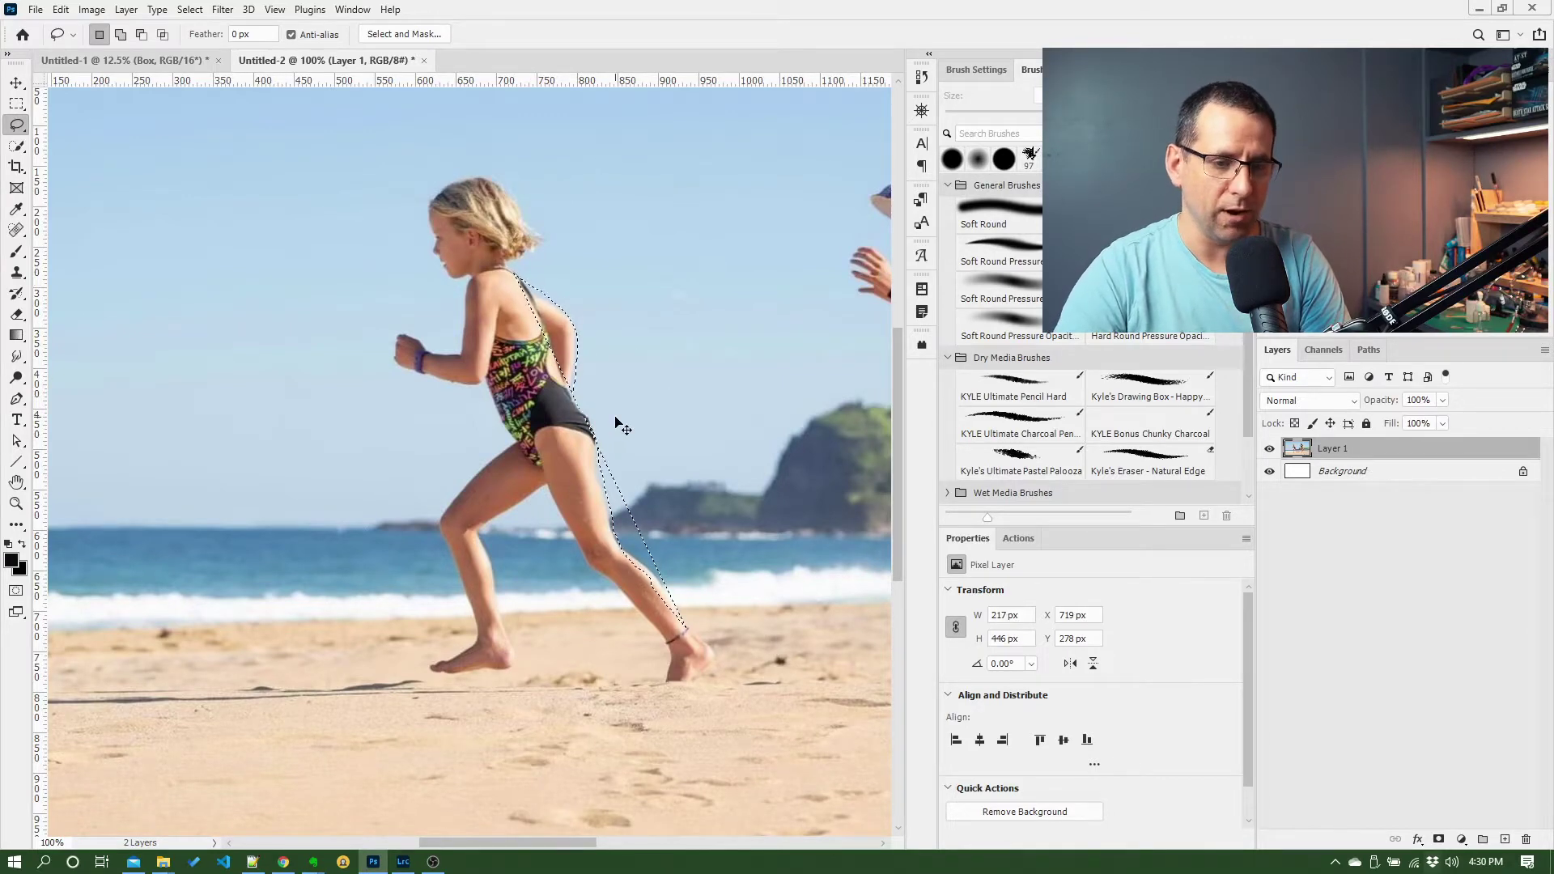
key(ctrl+d)
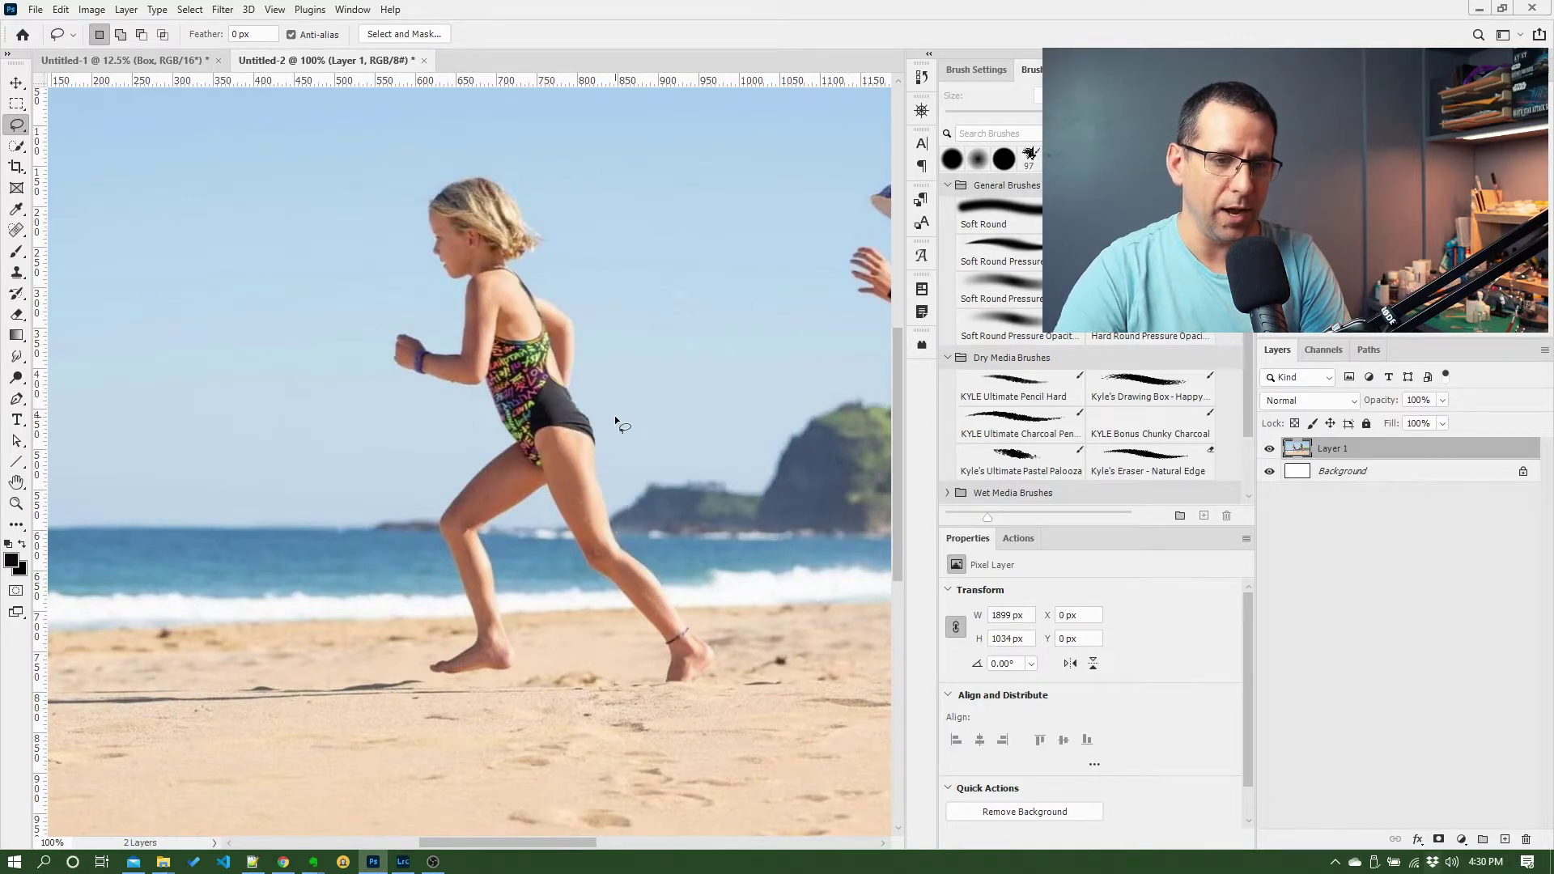
- With Quick Selection, paint over the girl's head, torso, raised arm, hips and upper back
click(15, 146)
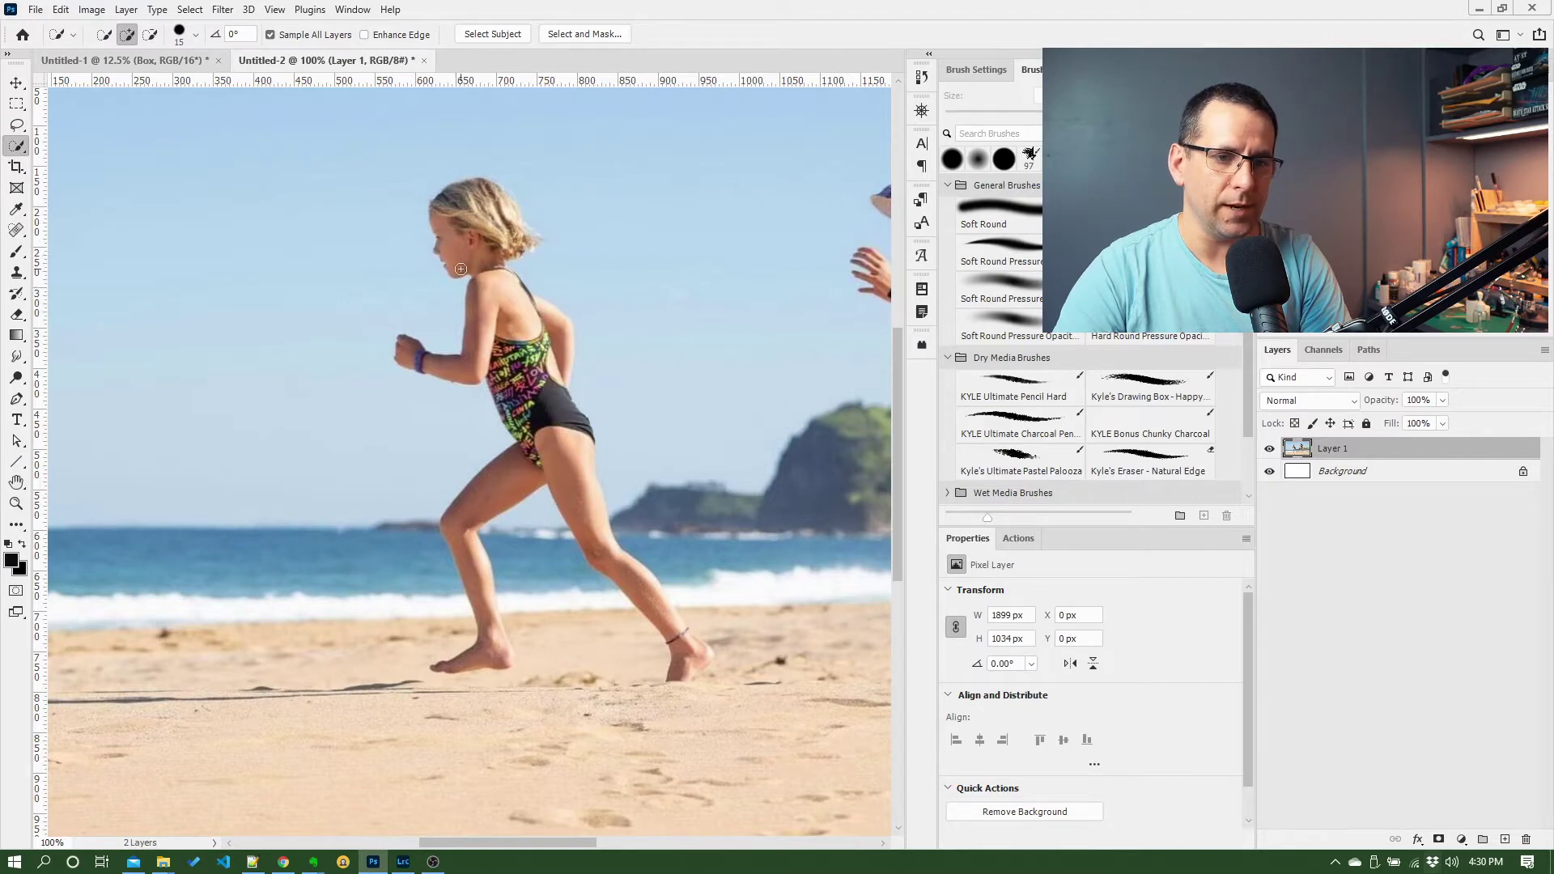
mouse_move(460, 258)
mouse_down()
mouse_move(465, 218)
mouse_move(500, 212)
mouse_move(516, 234)
mouse_move(490, 192)
mouse_up()
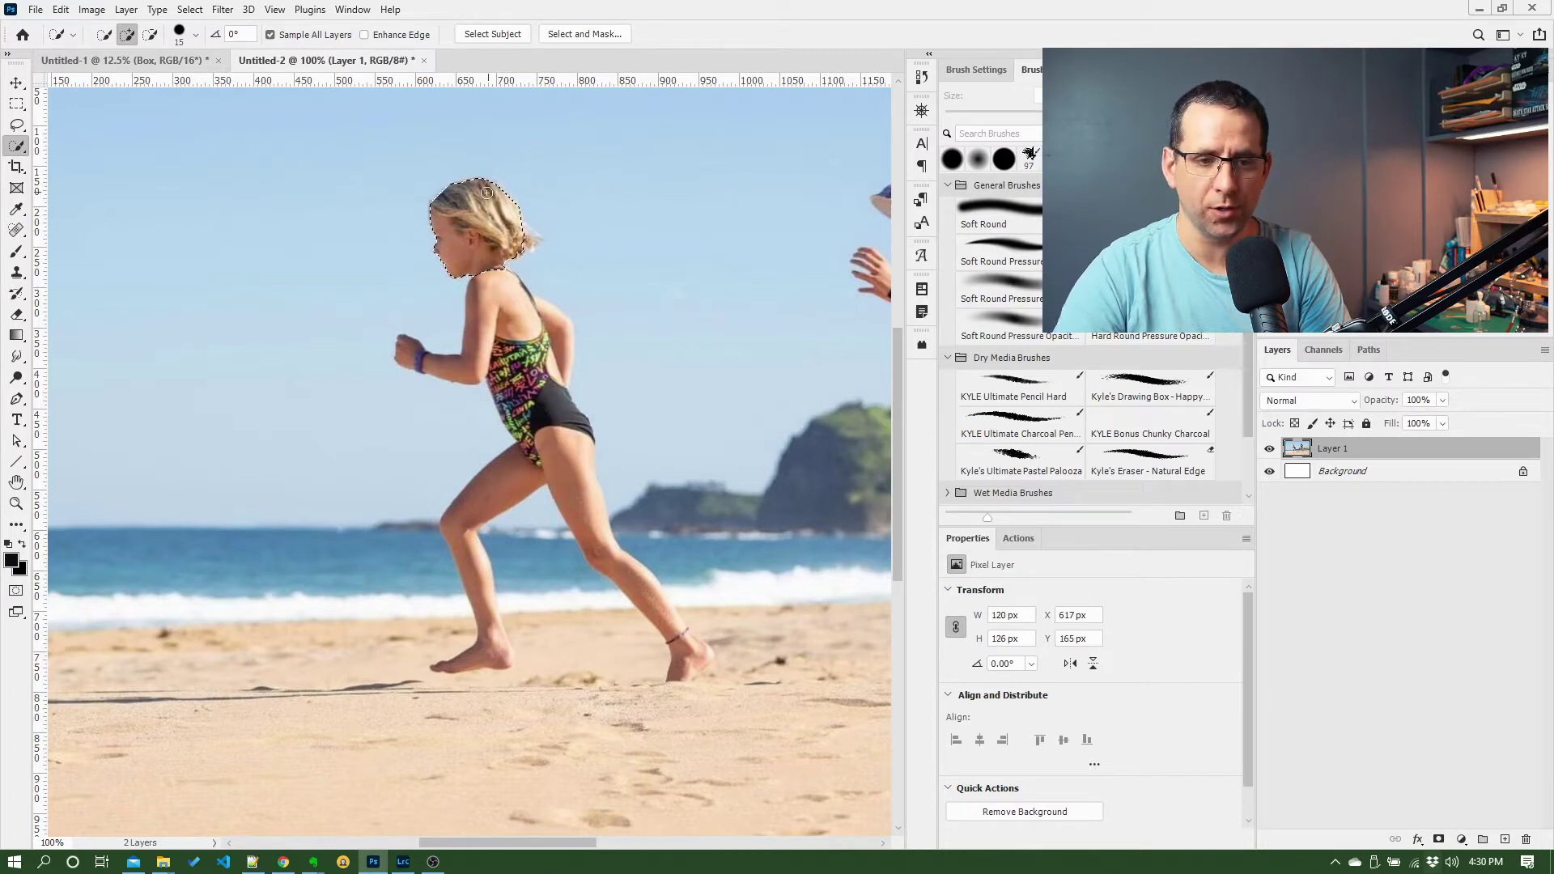
mouse_move(493, 276)
mouse_down()
mouse_move(482, 356)
mouse_move(492, 347)
mouse_up()
drag(548, 452, 502, 485)
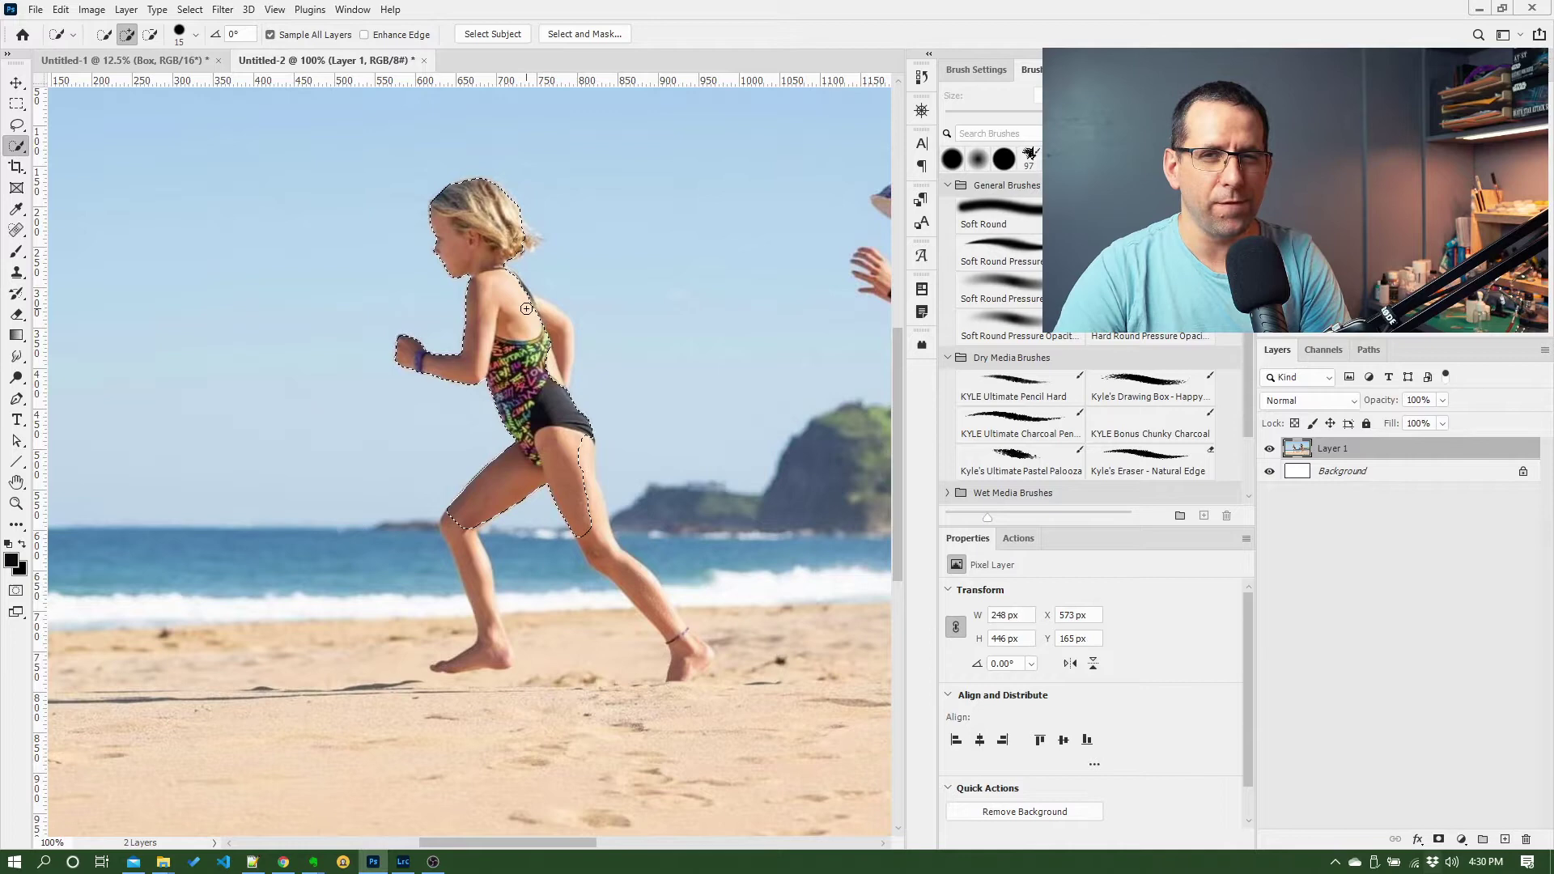
mouse_move(534, 345)
mouse_down()
mouse_move(526, 308)
mouse_move(555, 390)
mouse_up()
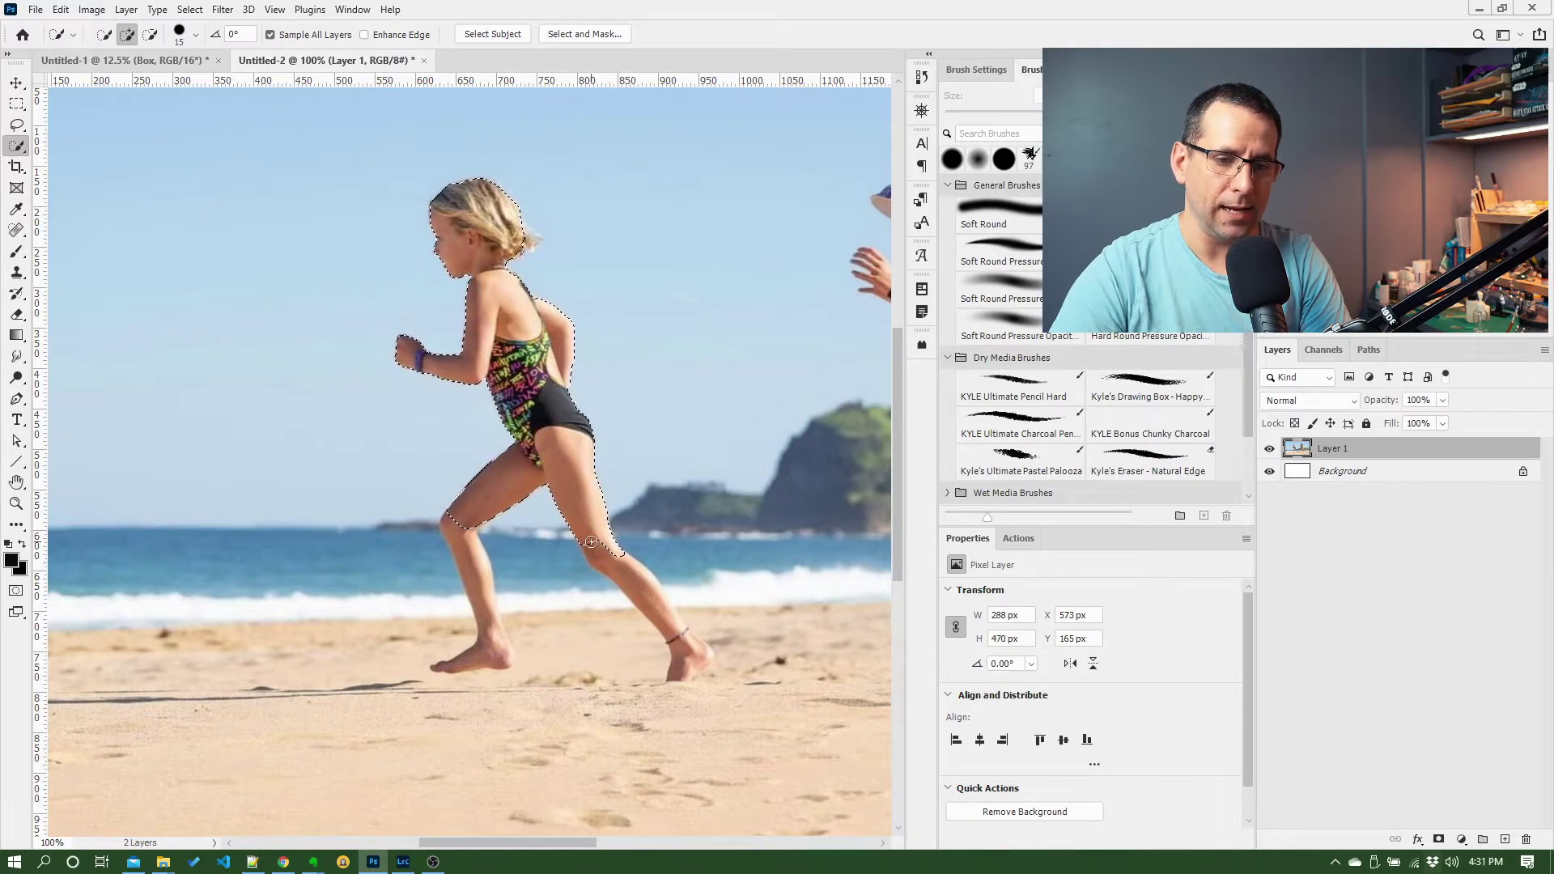
- Add her back lower leg, back foot, heel area and front foot to the selection
drag(629, 572, 639, 589)
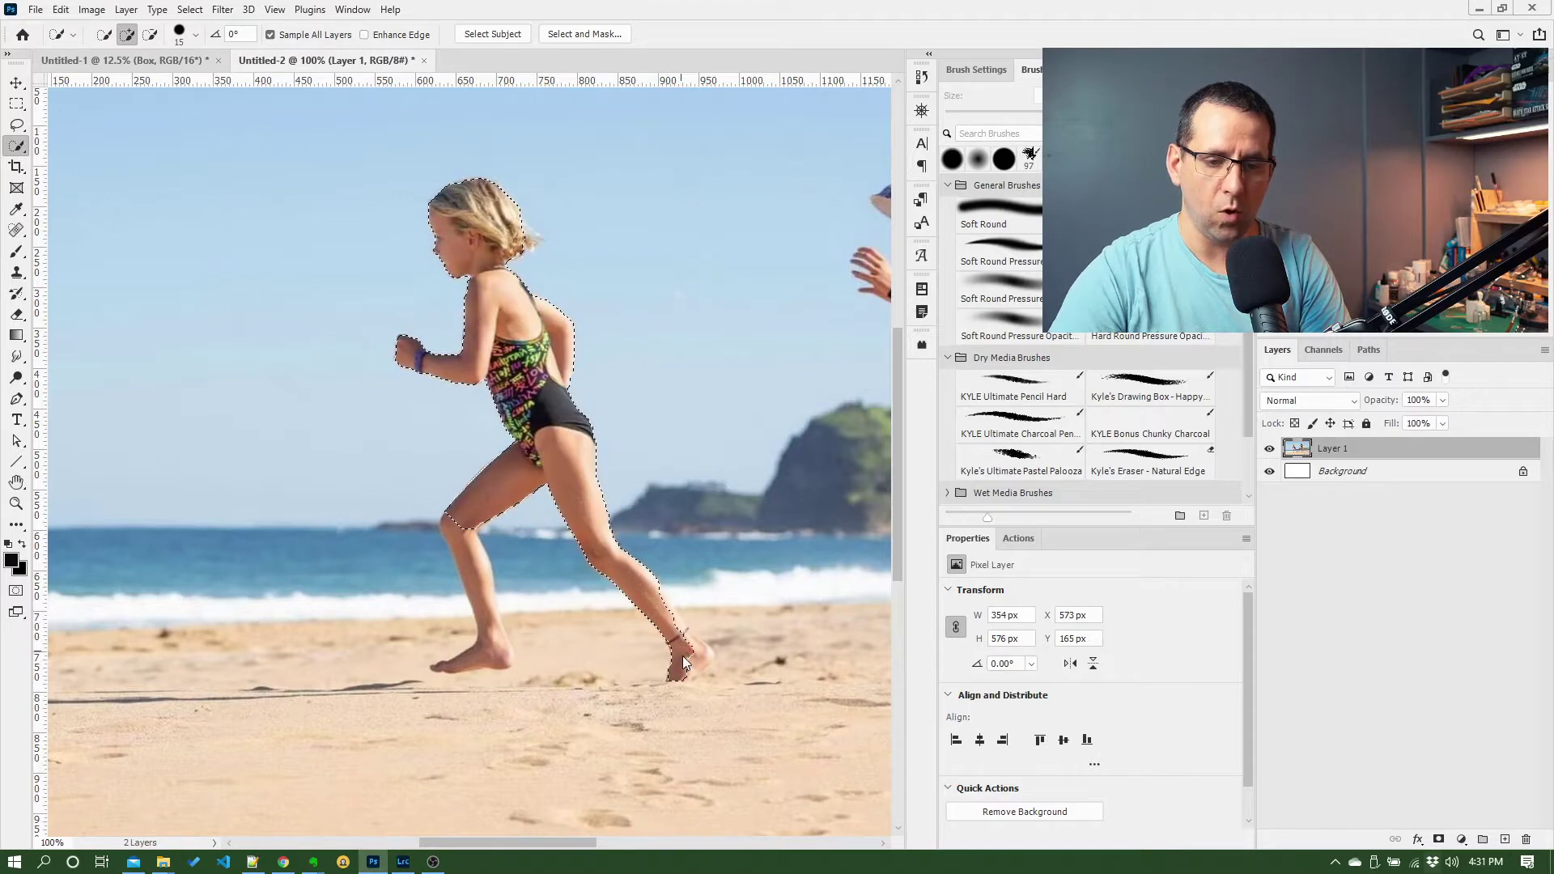
drag(684, 662, 653, 604)
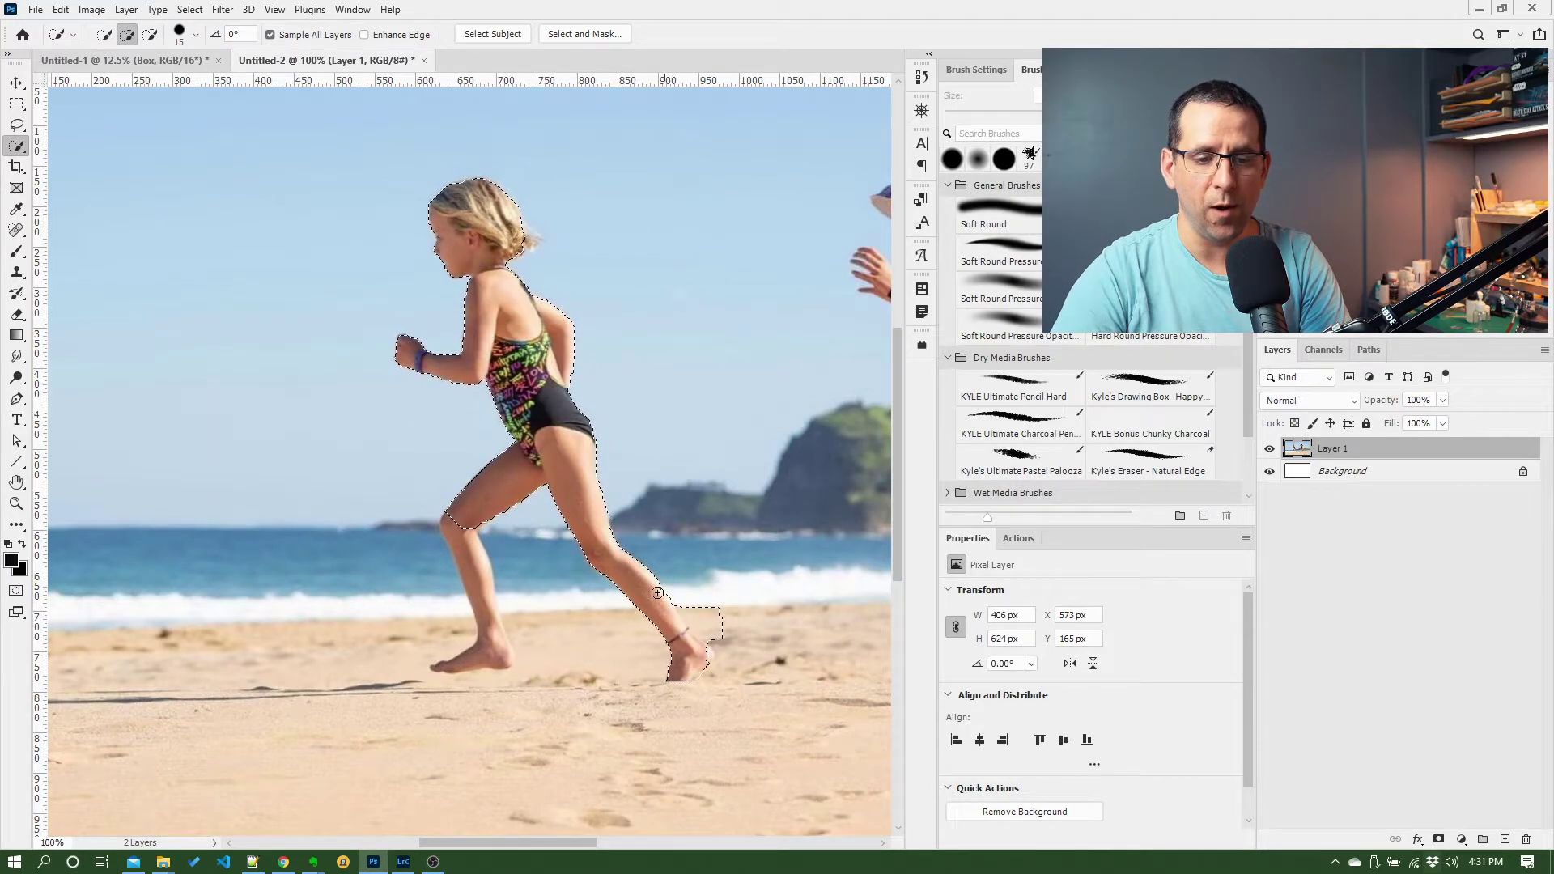
drag(641, 608, 667, 628)
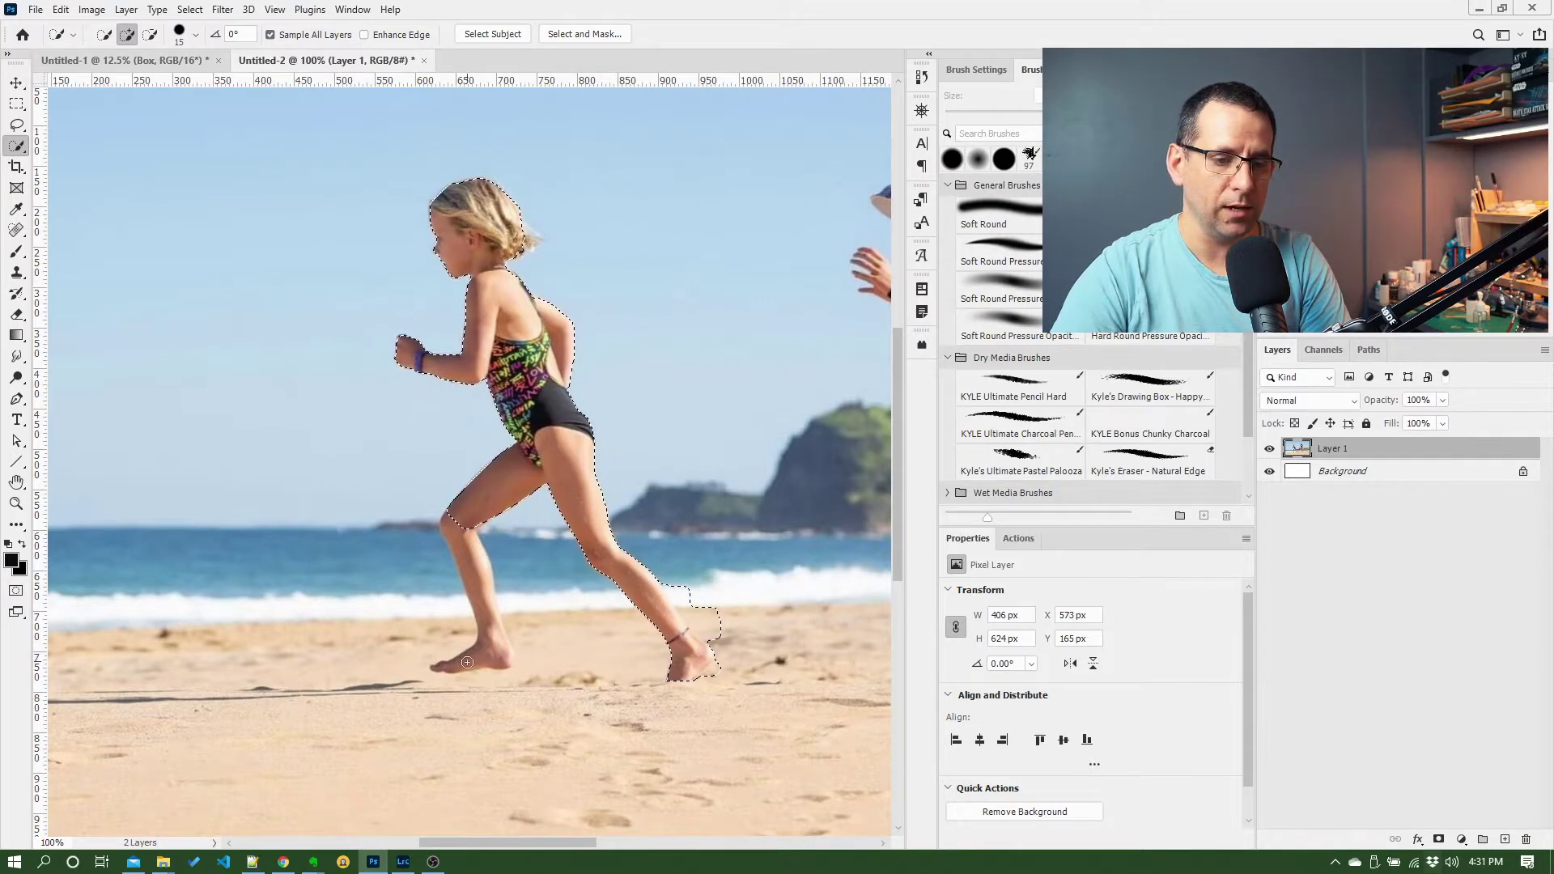
mouse_move(466, 661)
mouse_down()
mouse_move(451, 664)
mouse_move(490, 658)
mouse_up()
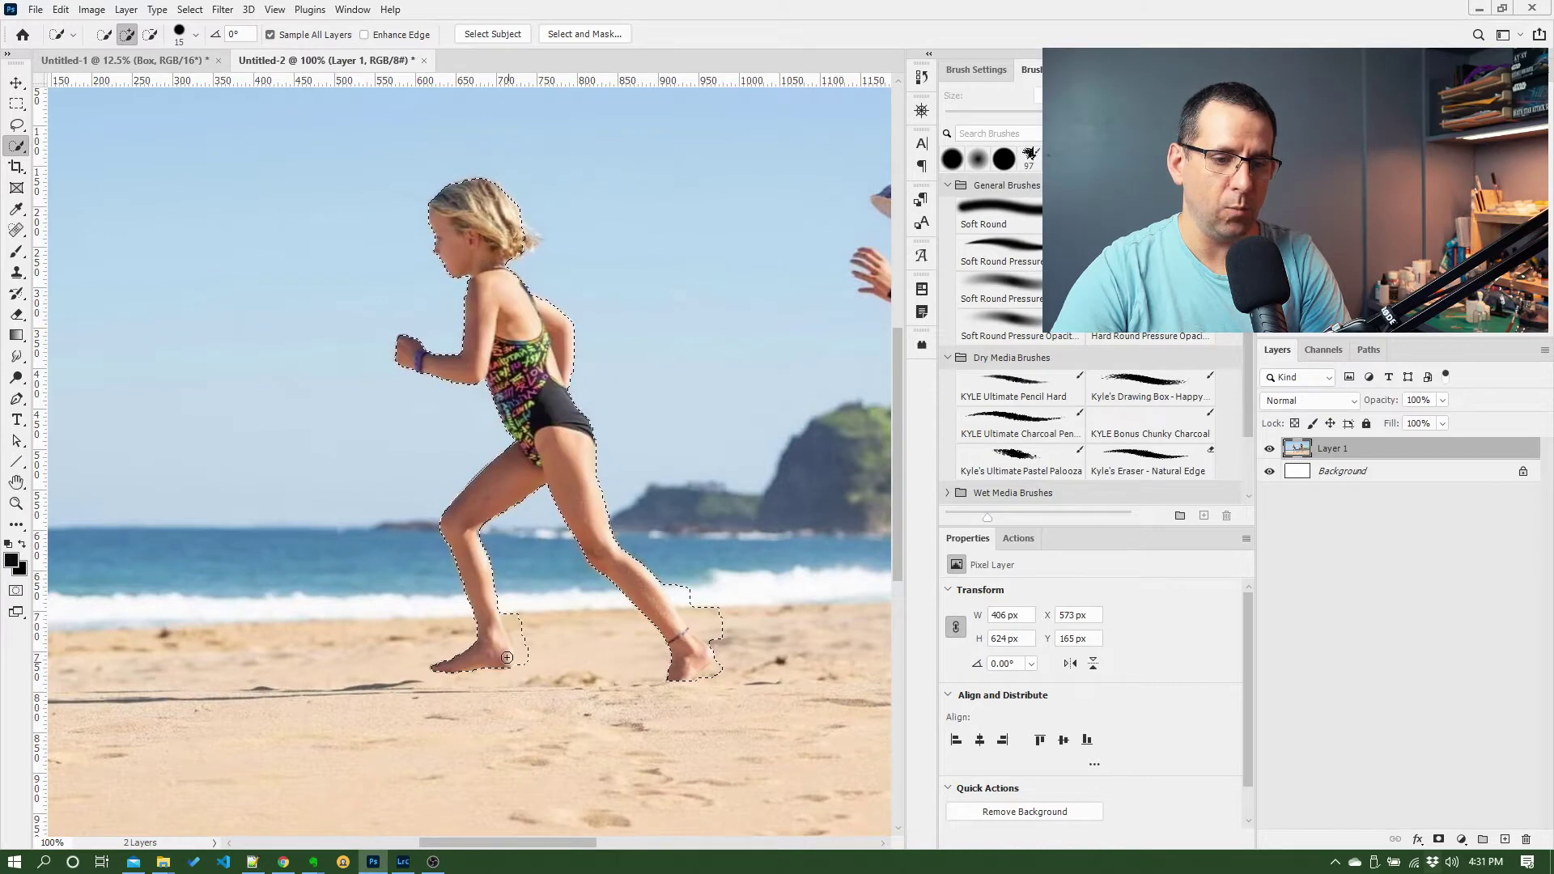
drag(511, 669, 514, 664)
- Undo the accidental sand addition and Alt-subtract the stray area near the heel
key(ctrl+z)
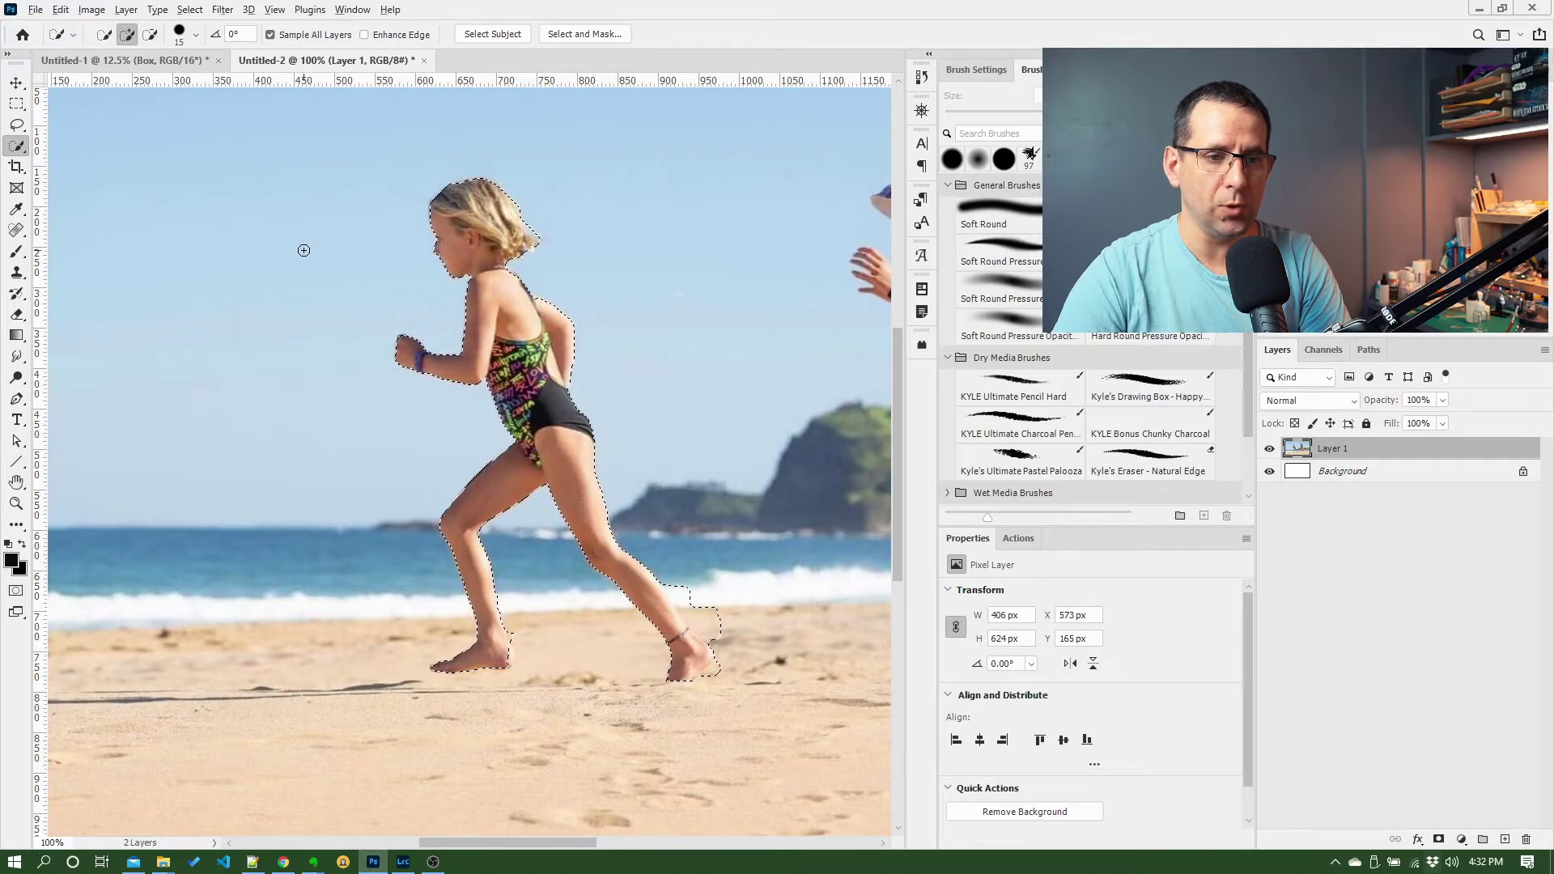
key(alt)
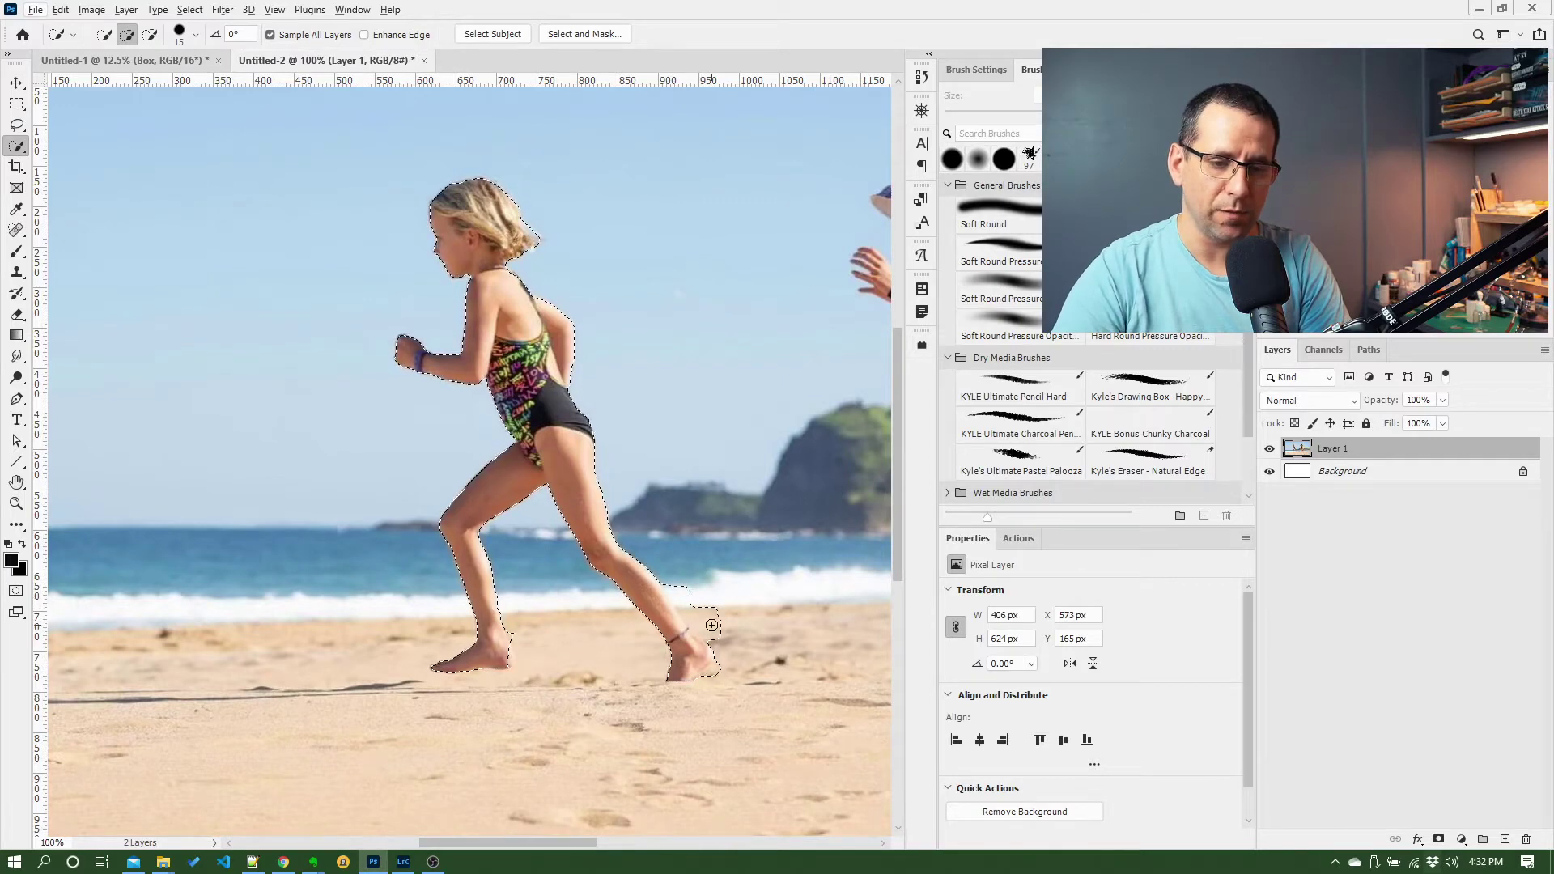
key(alt)
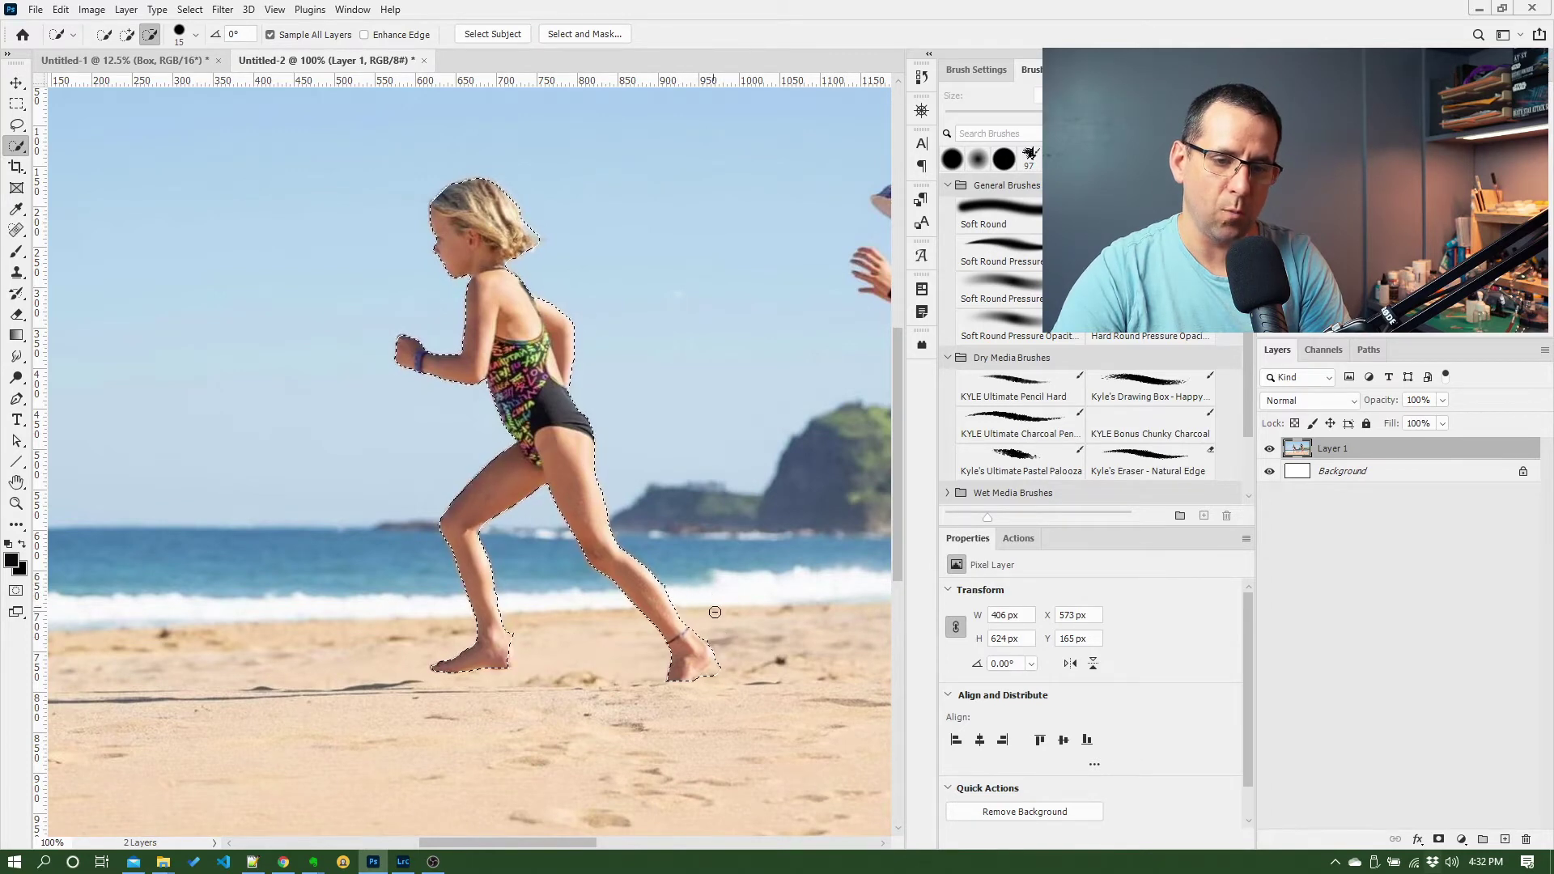
alt+click(701, 688)
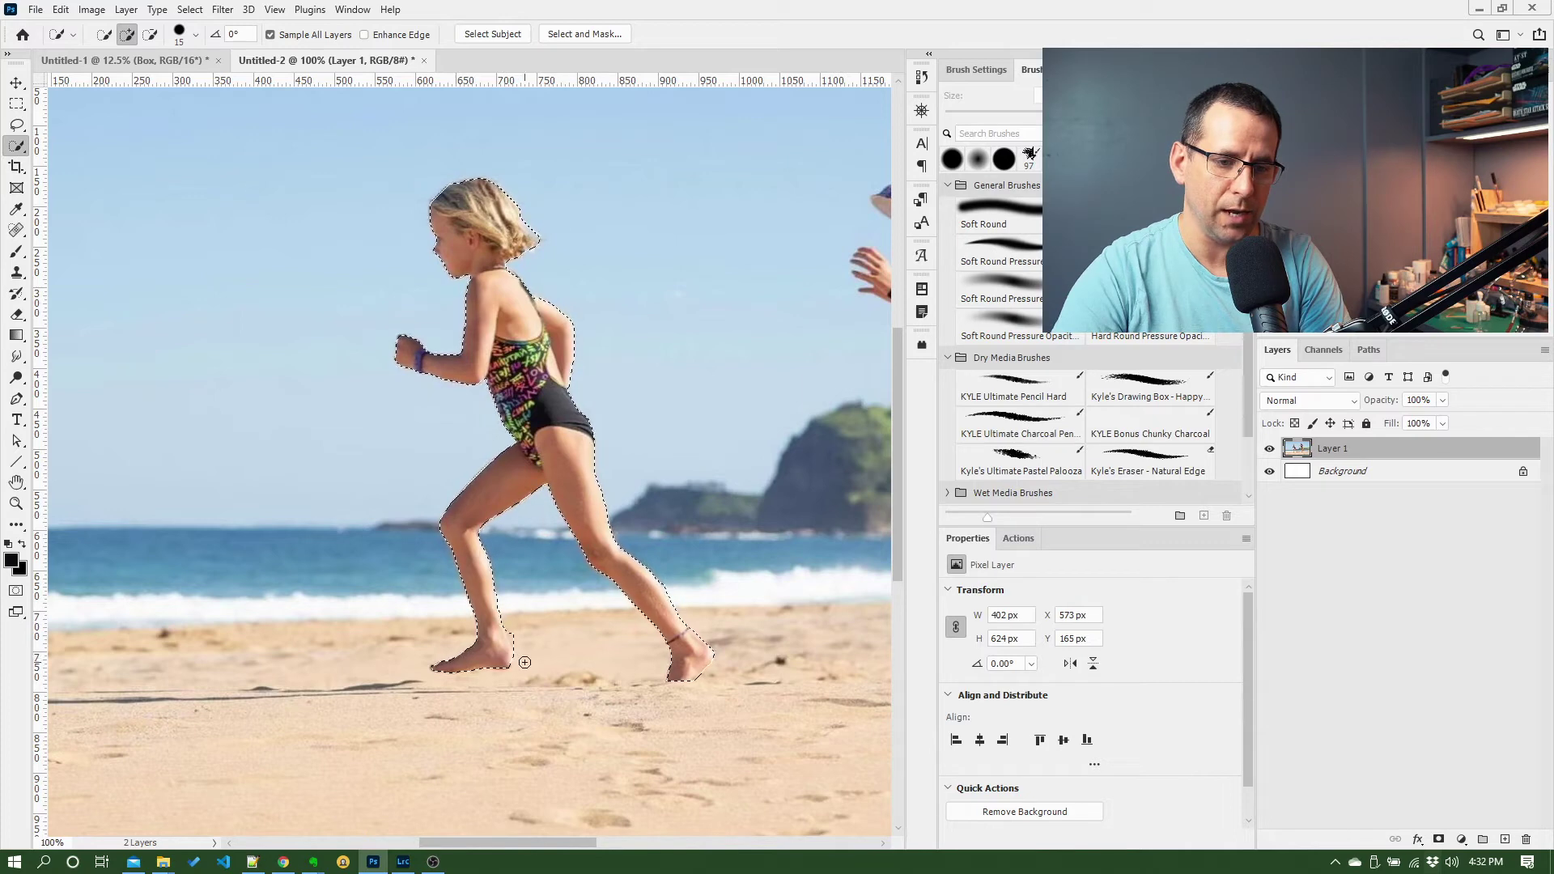
key(alt)
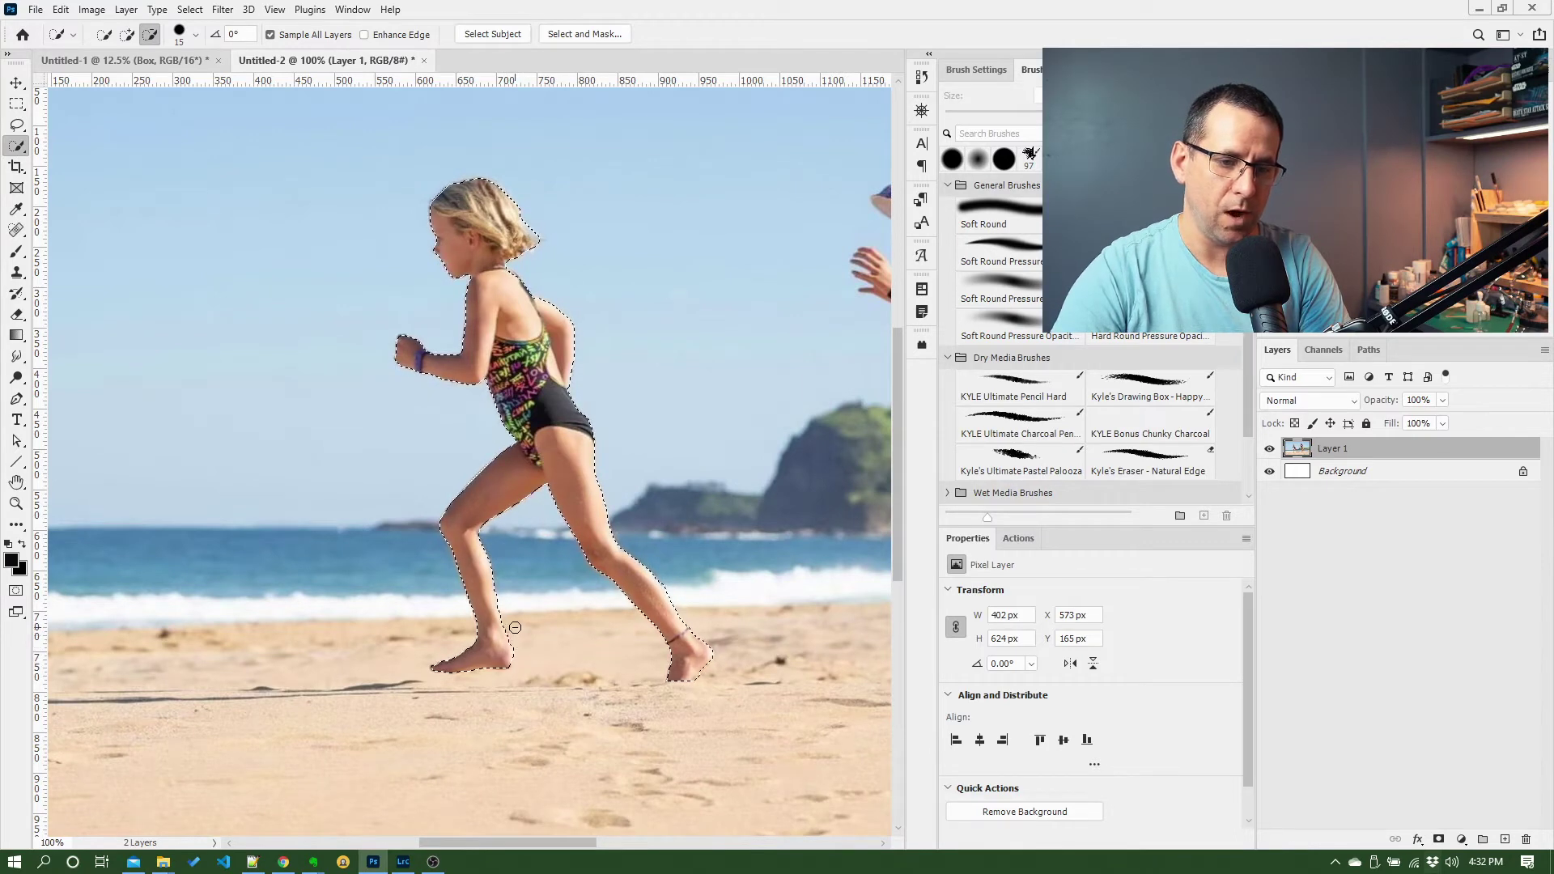
key(alt)
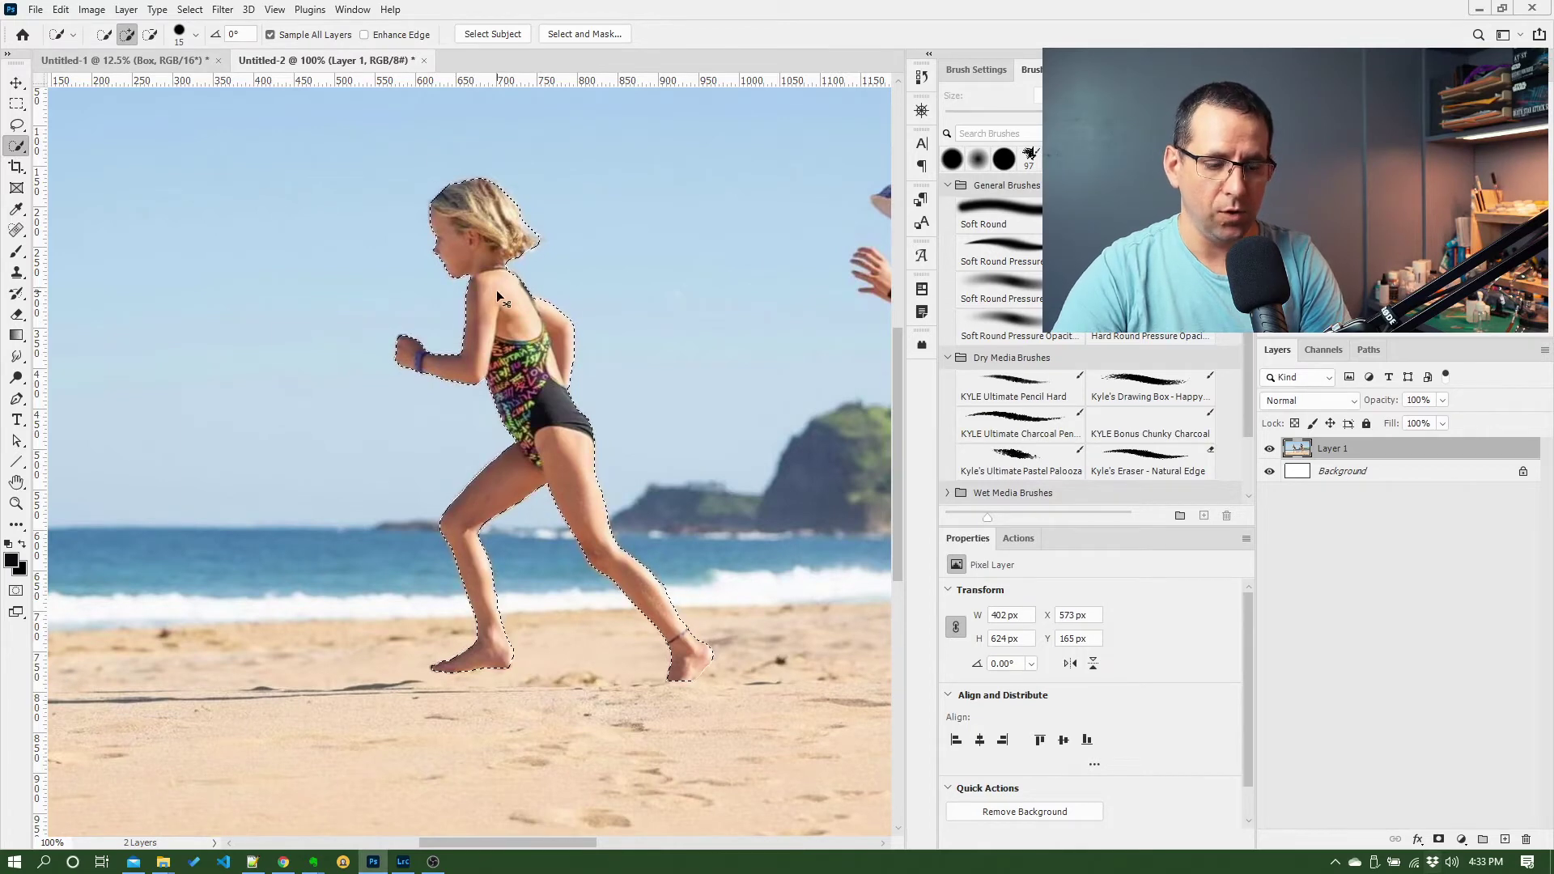
- Cut the girl out of the photo, paste her onto new Layer 2, and start renaming Layer 1
key(Delete)
key(ctrl+d)
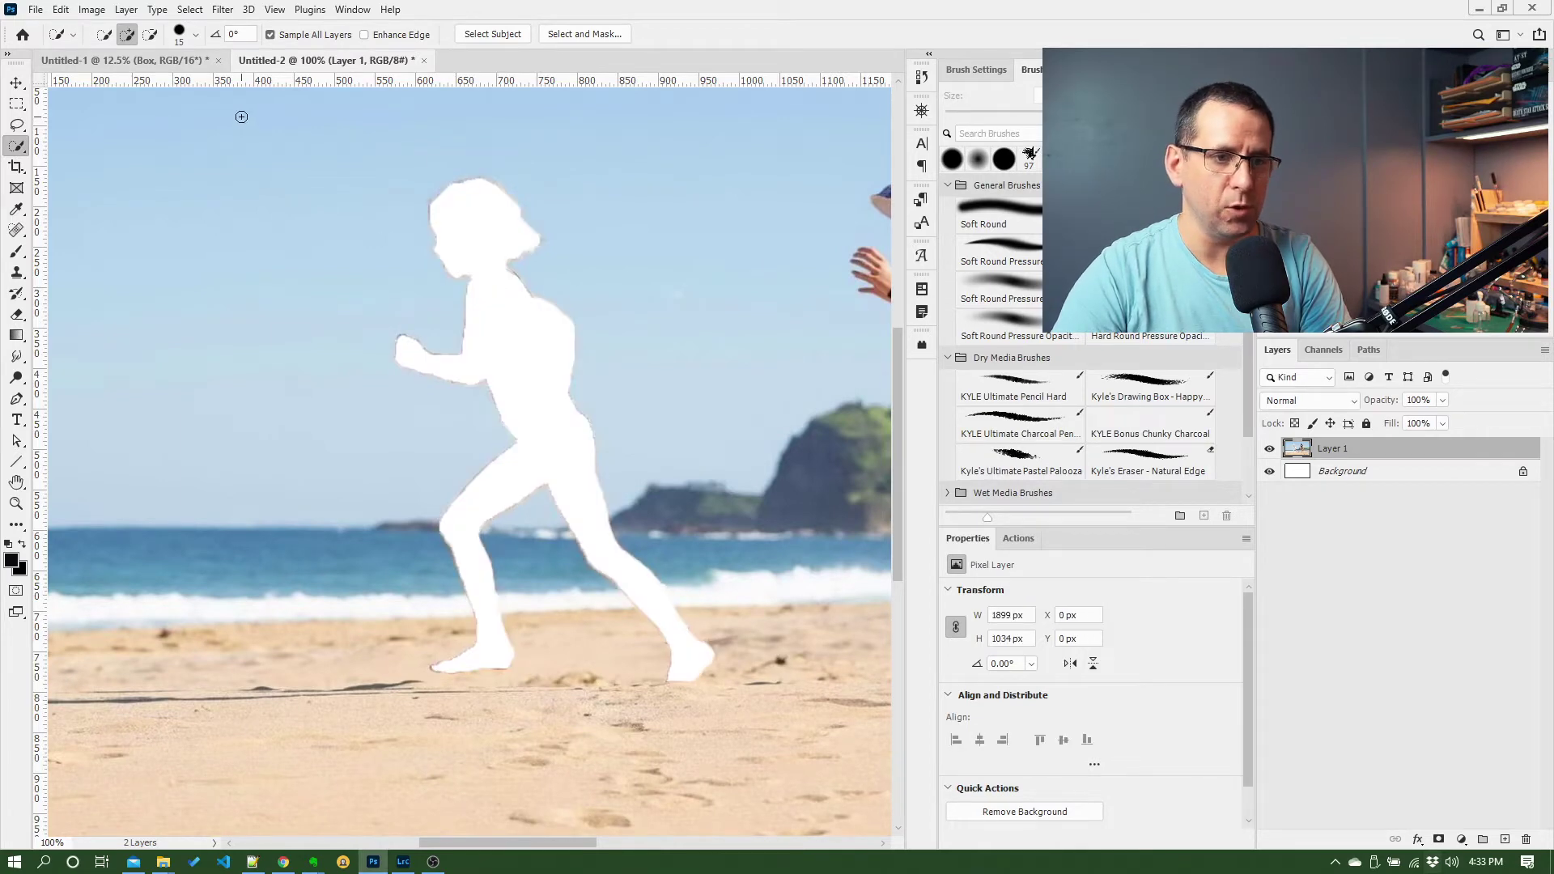
click(60, 9)
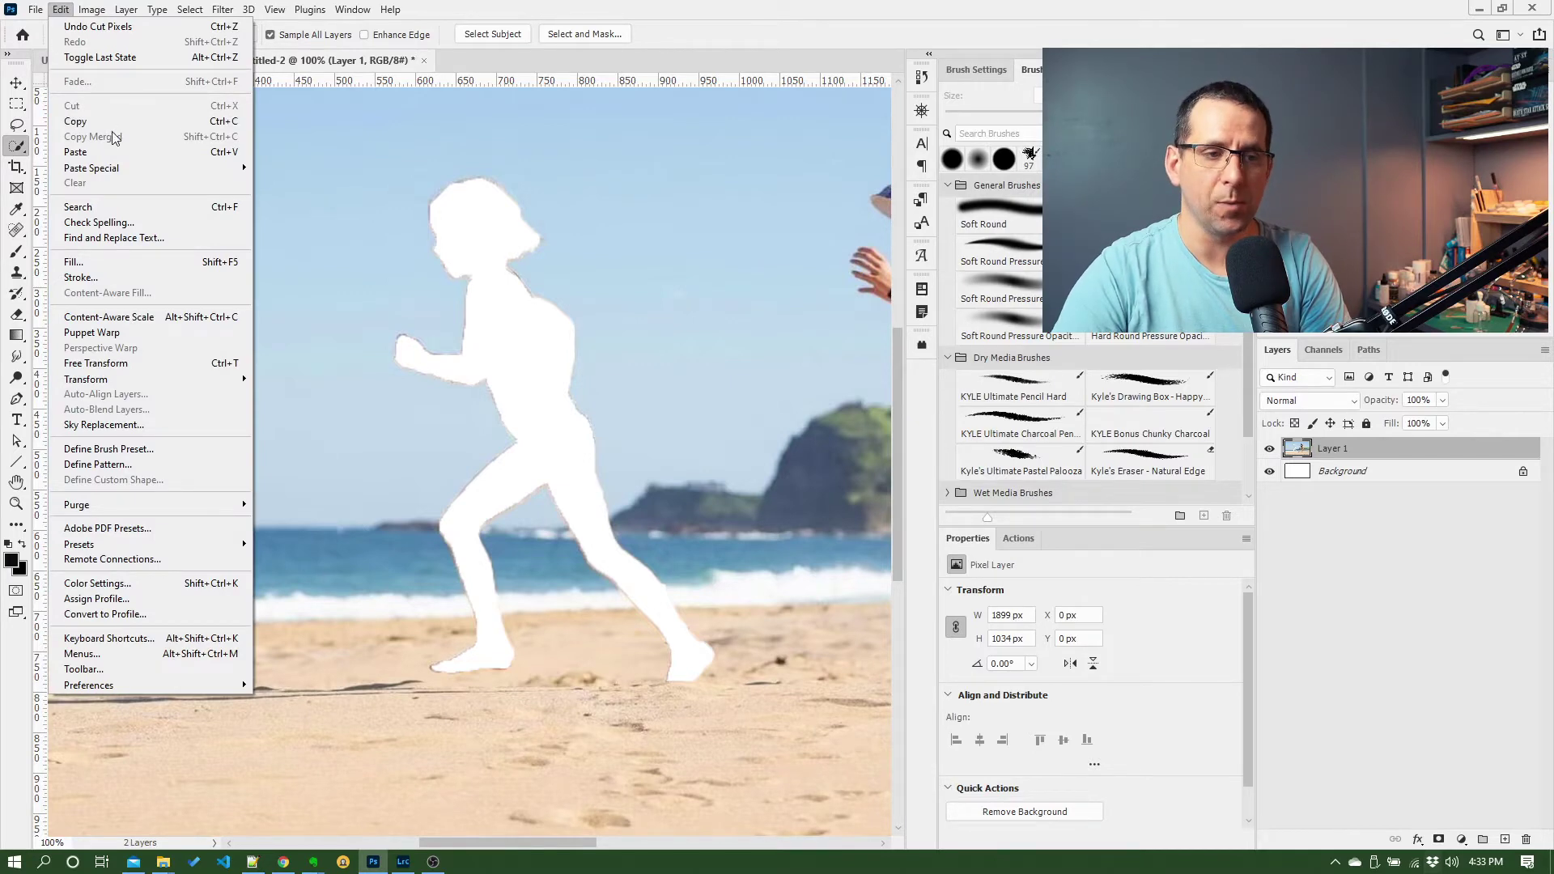
key(Escape)
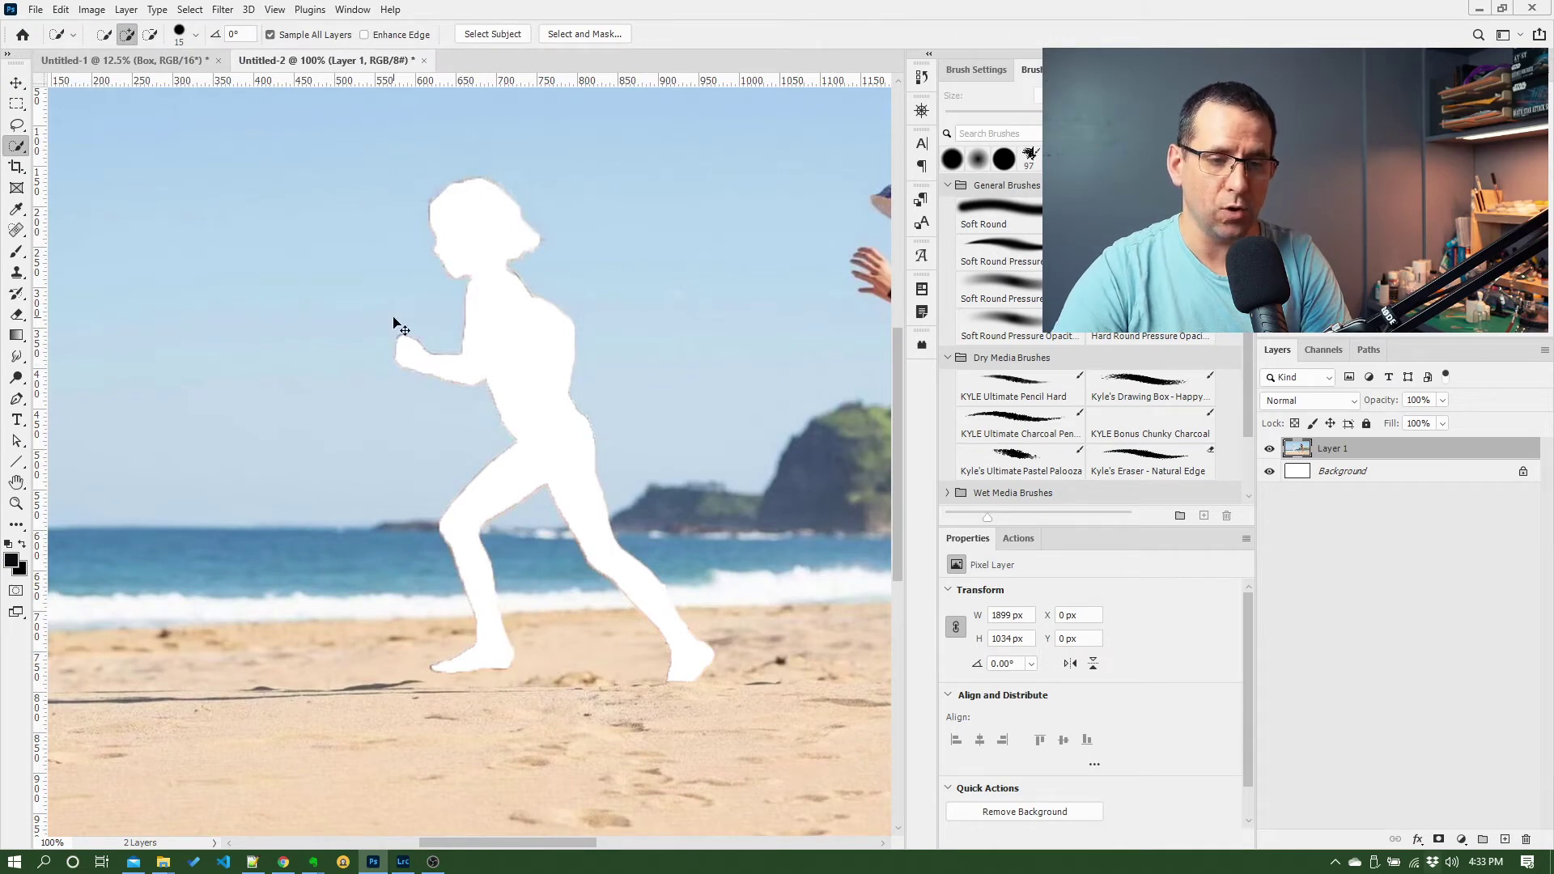
key(ctrl+v)
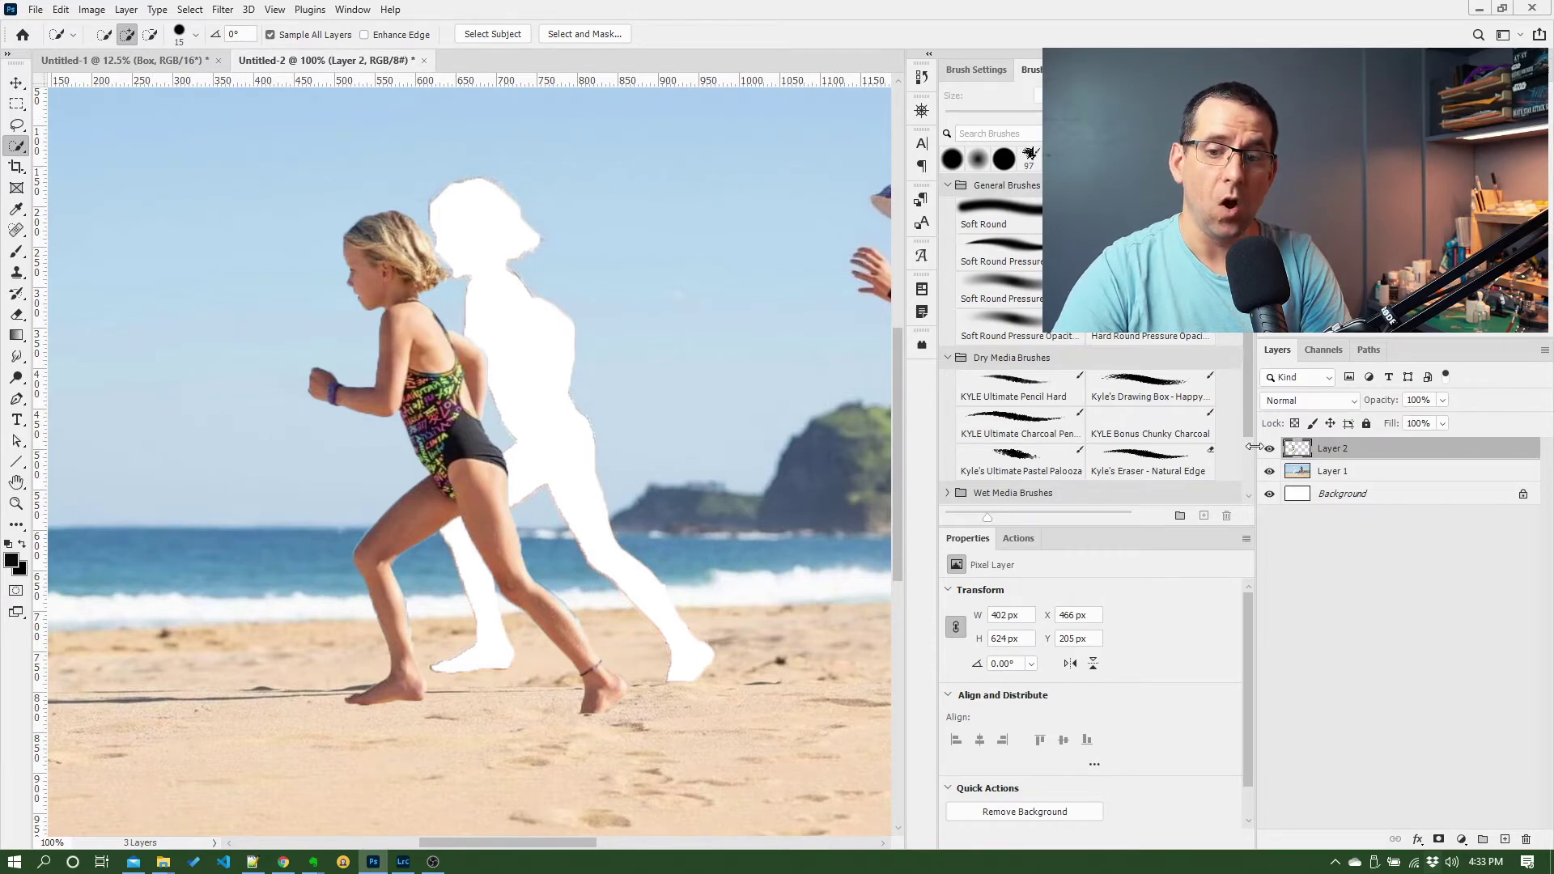
double_click(1336, 472)
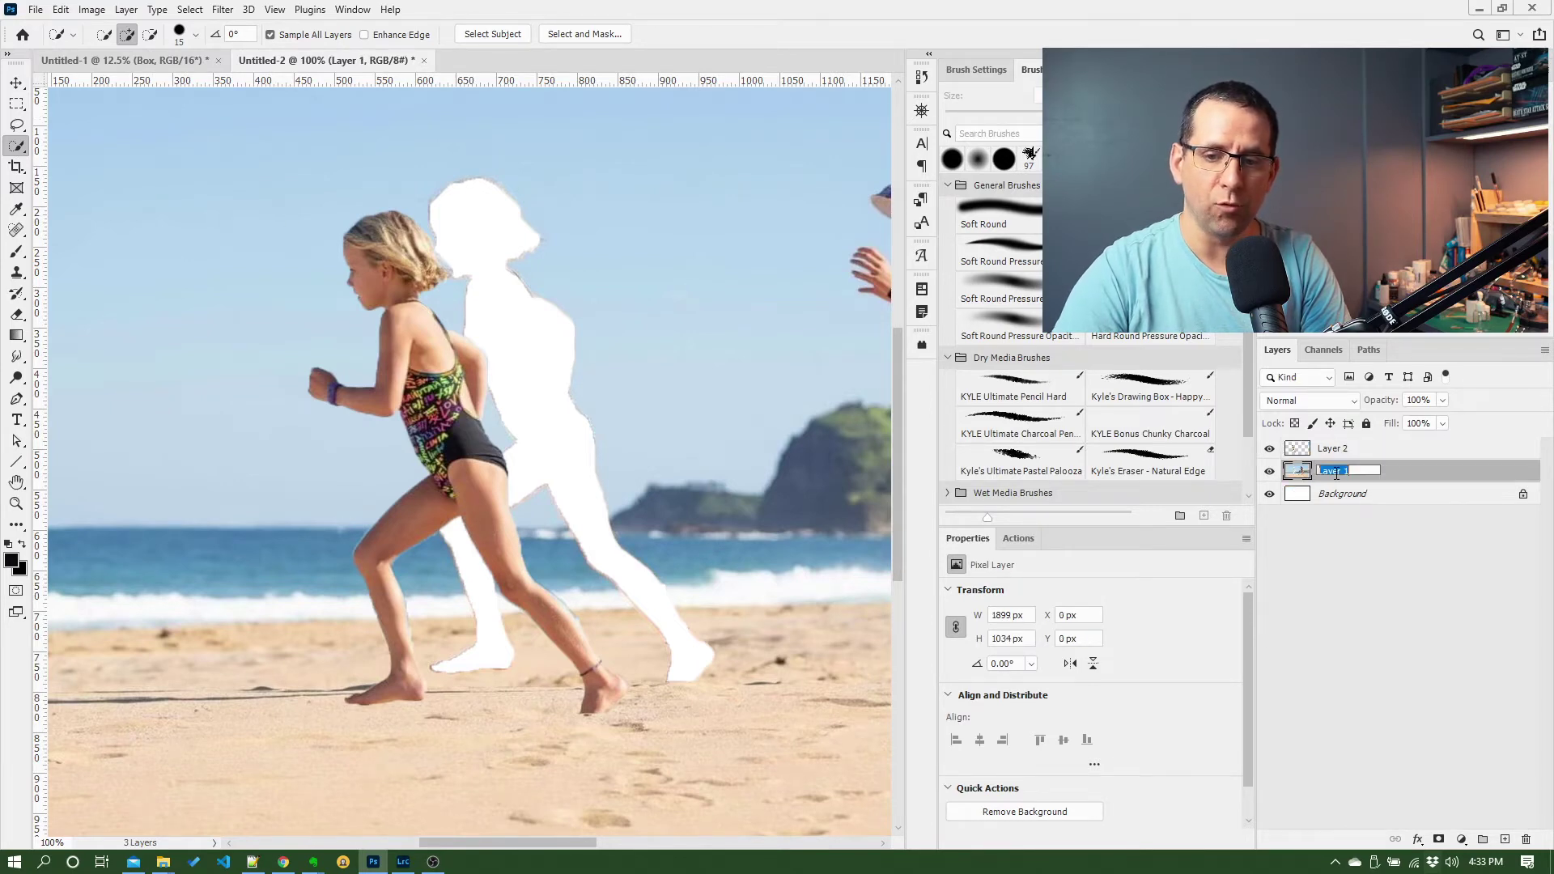
- Name the layers Photo and Girl, then Alt-click the eye to check the girl alone
text(Photo)
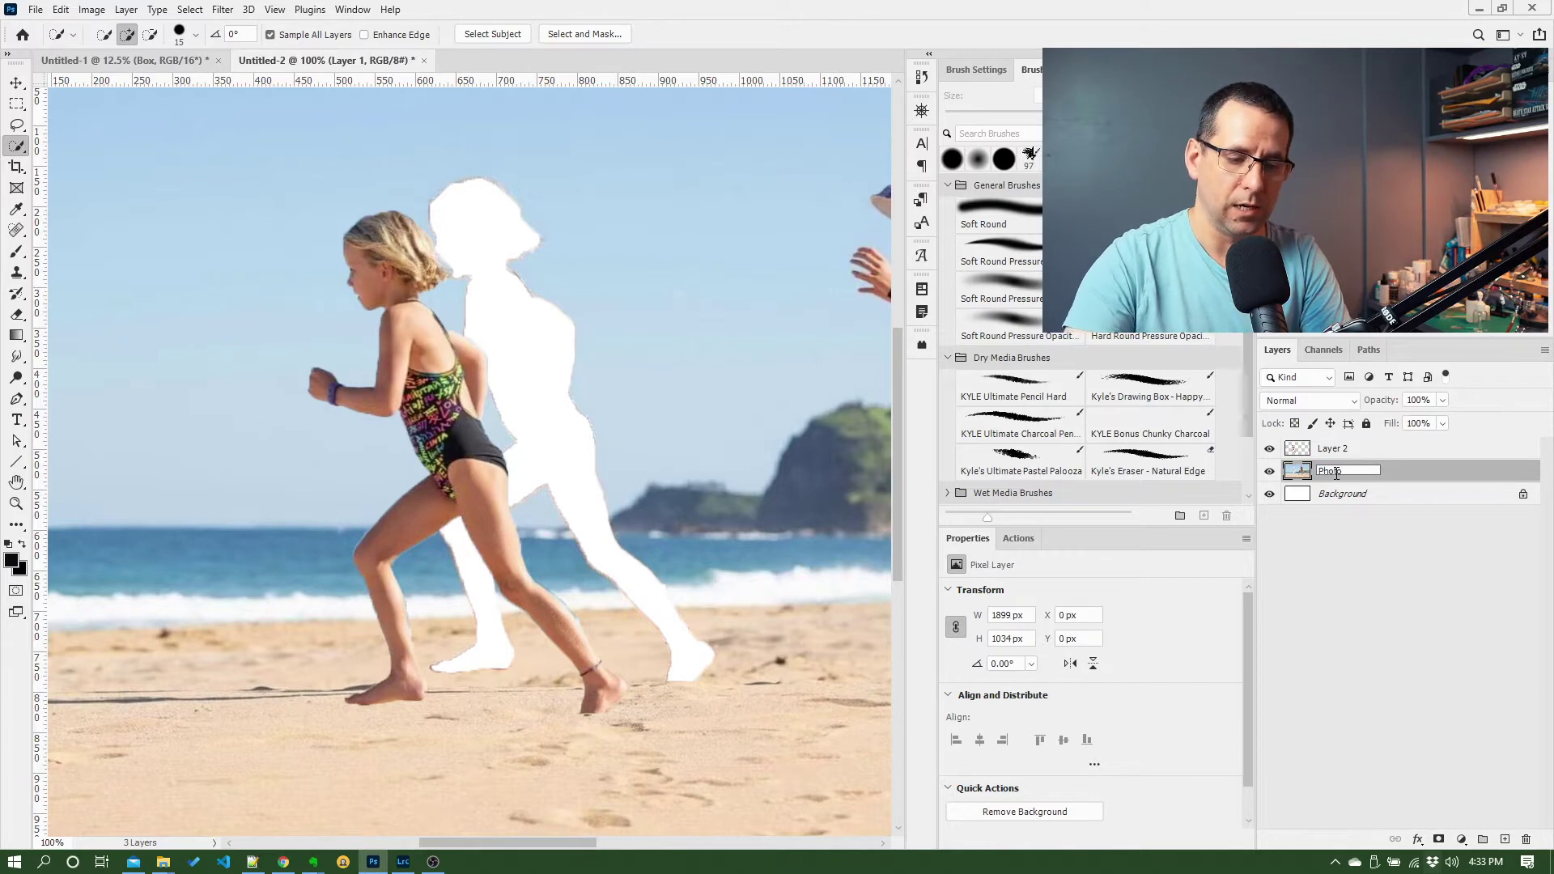
key(Return)
double_click(1342, 447)
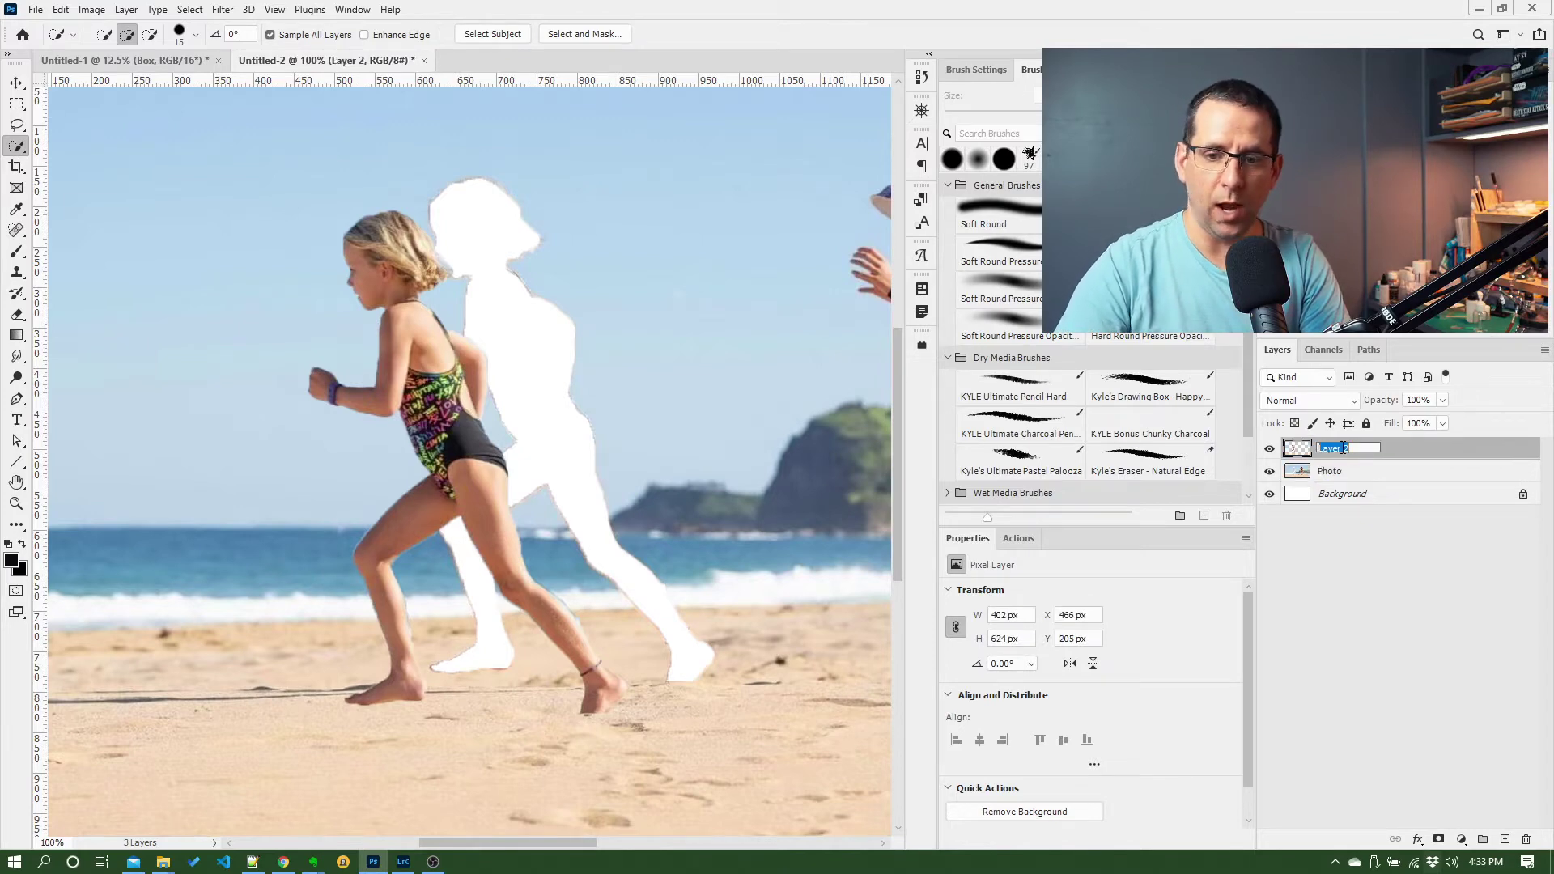
text(Girl)
key(Return)
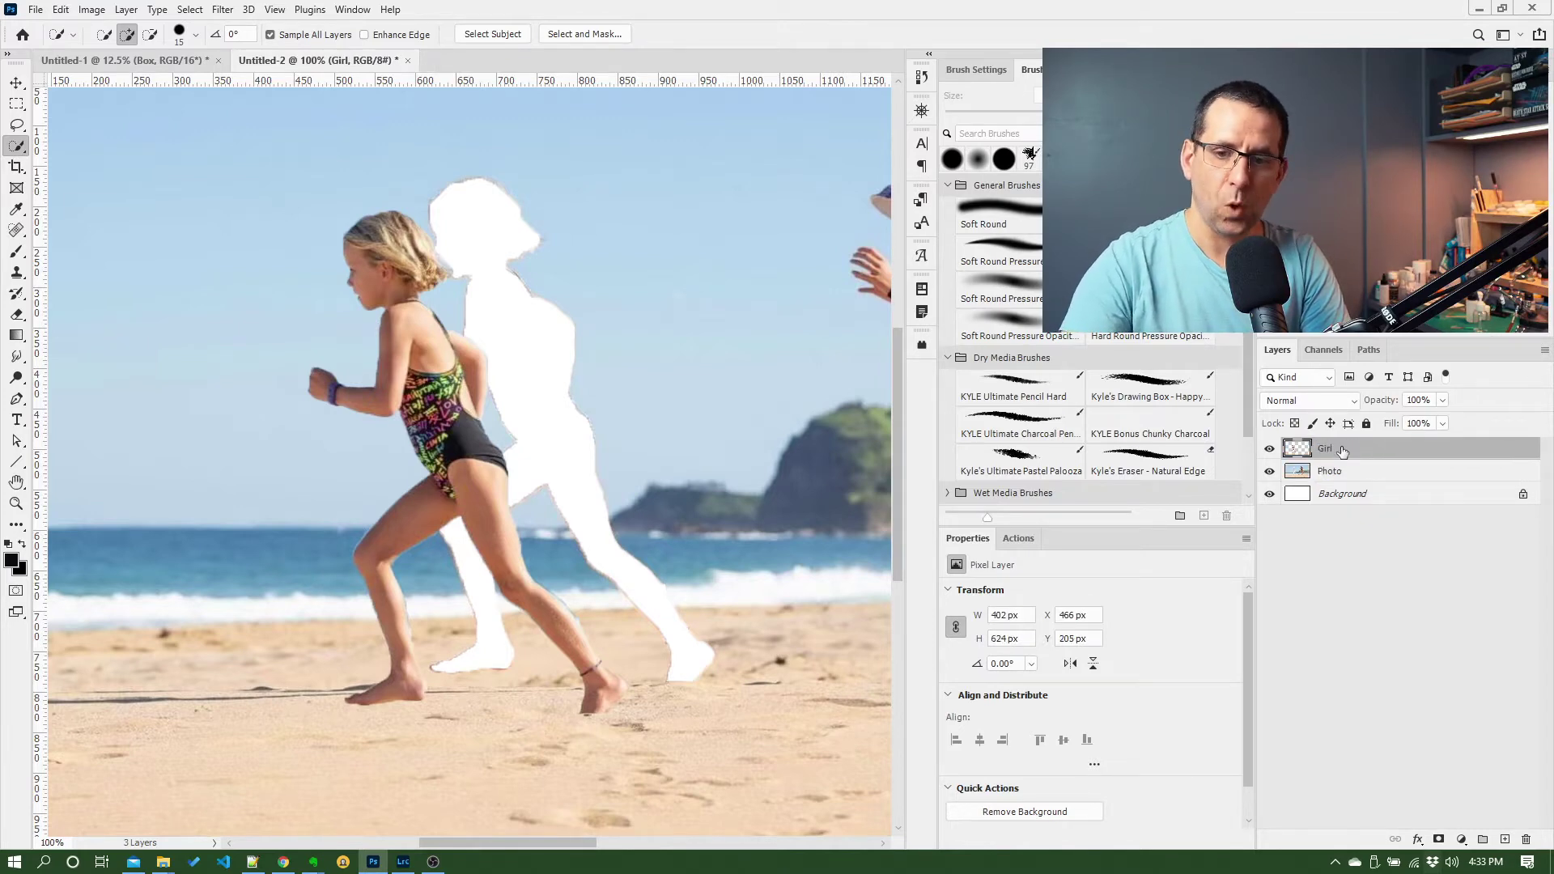
alt+click(1269, 450)
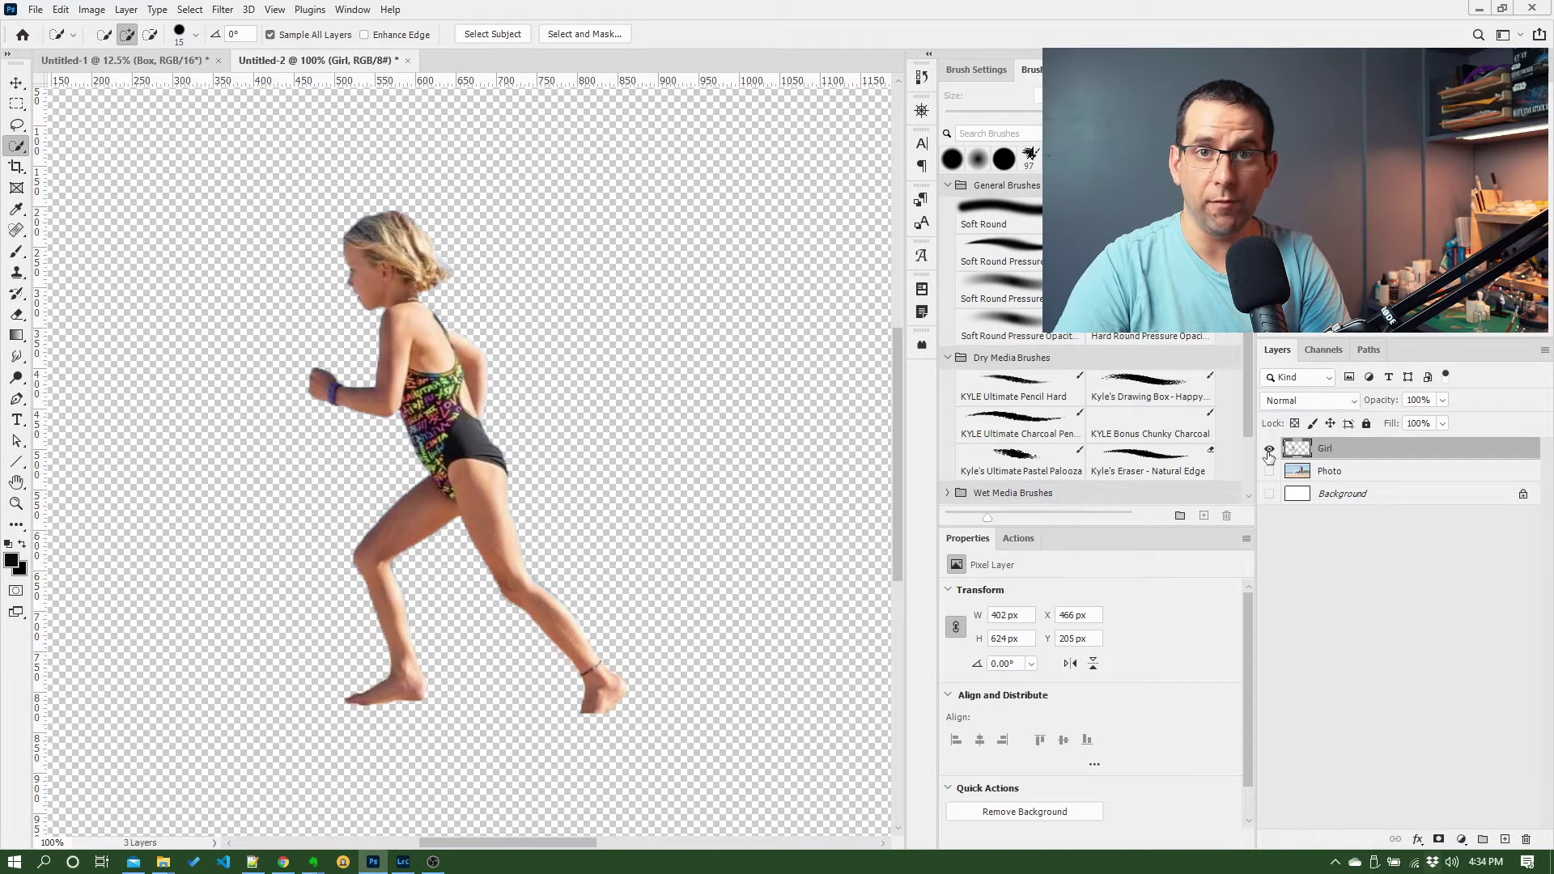
alt+click(1269, 450)
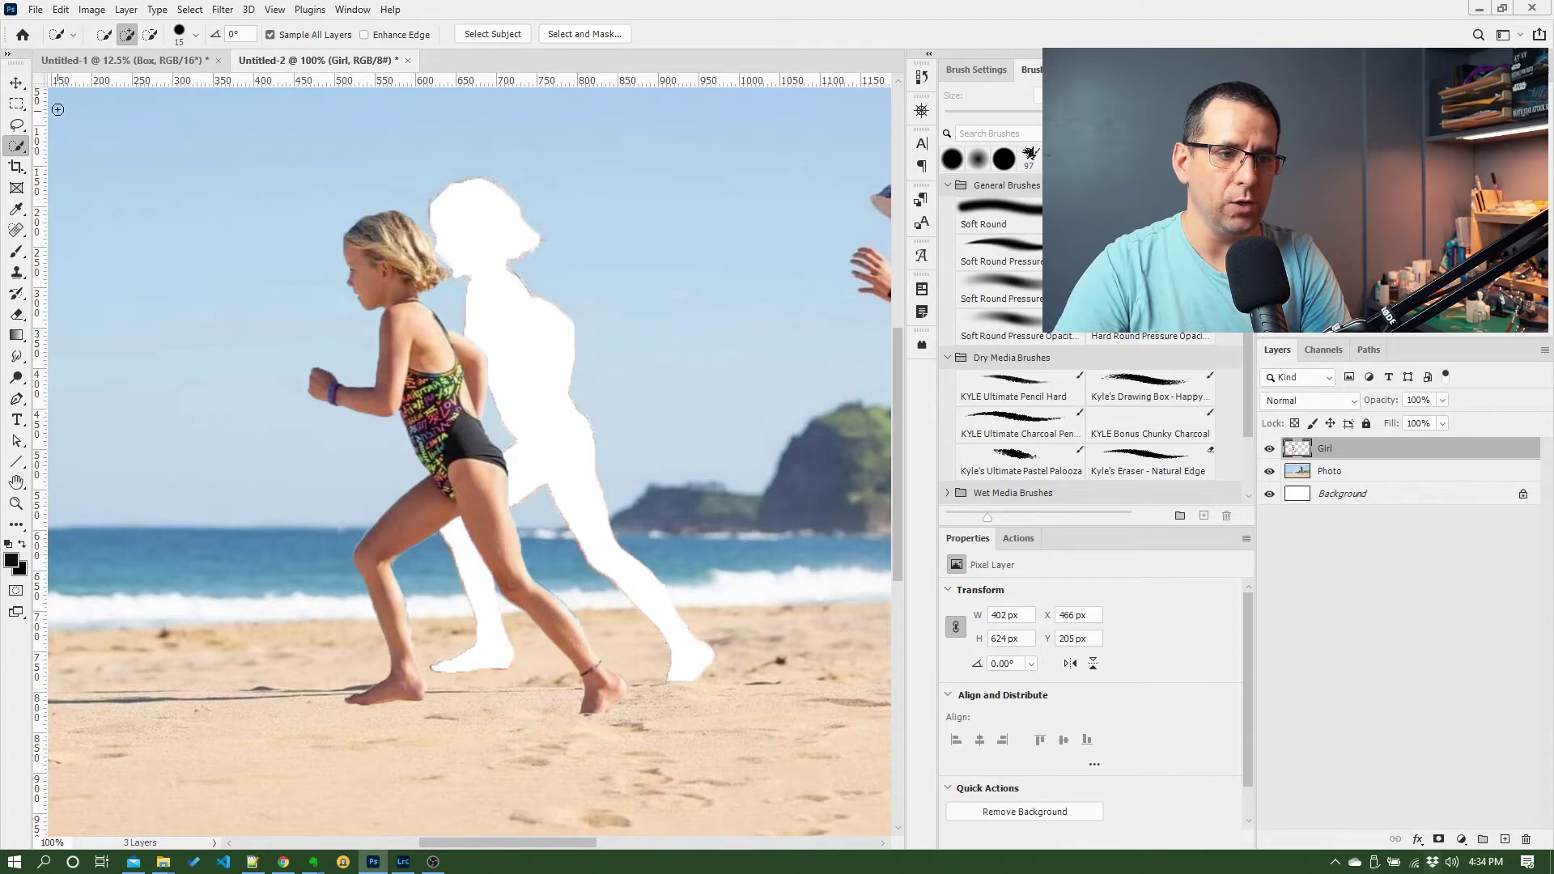
- Drag the Girl layer left along the beach, clear of her white silhouette
click(14, 90)
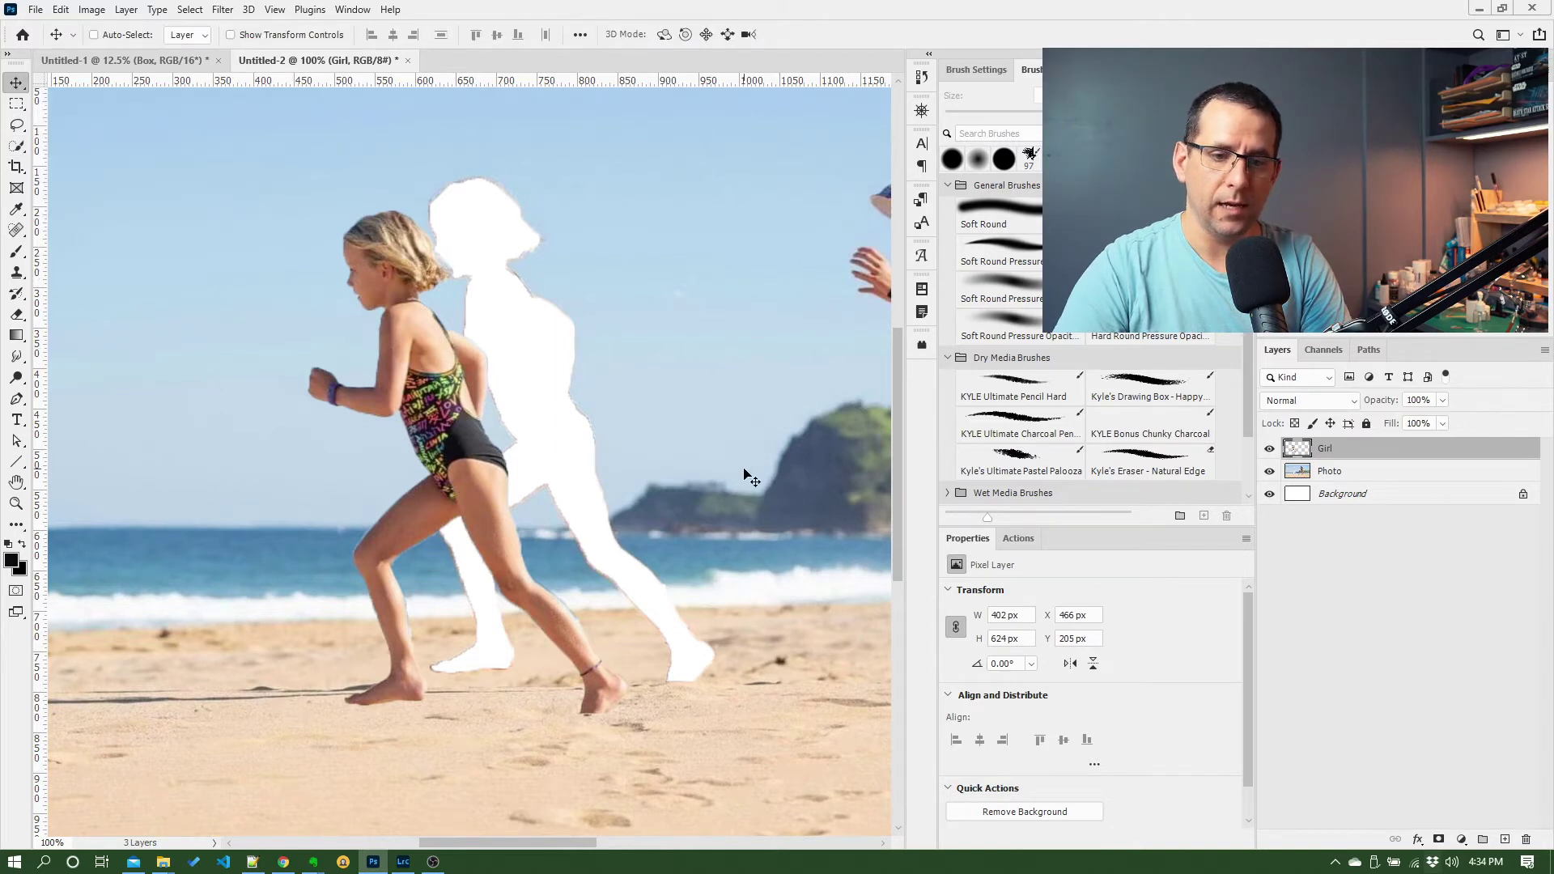
drag(447, 423, 230, 388)
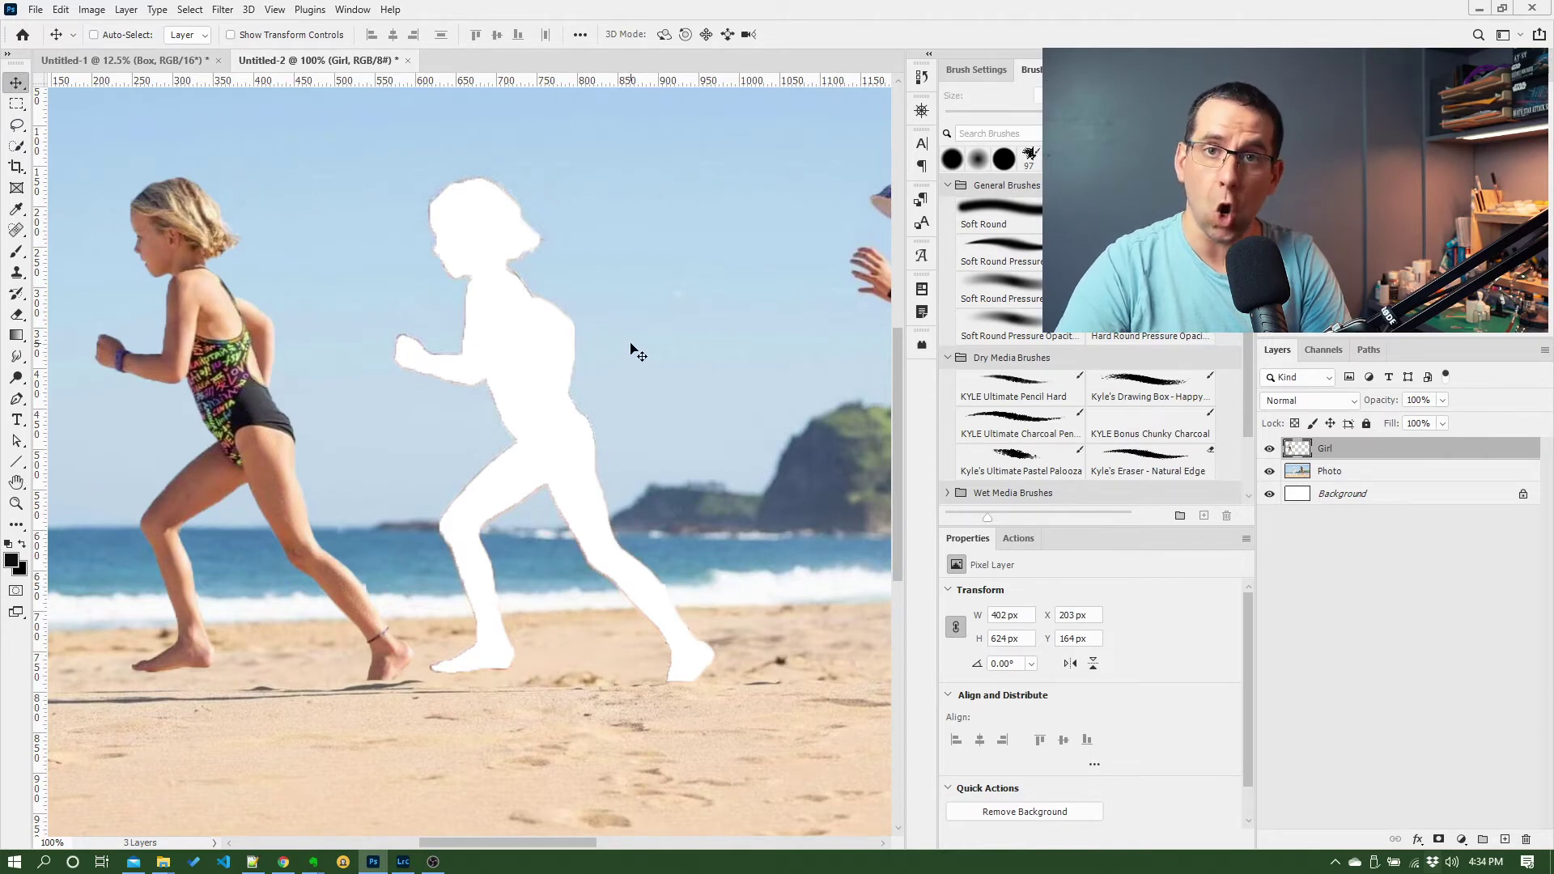
key(ctrl+minus)
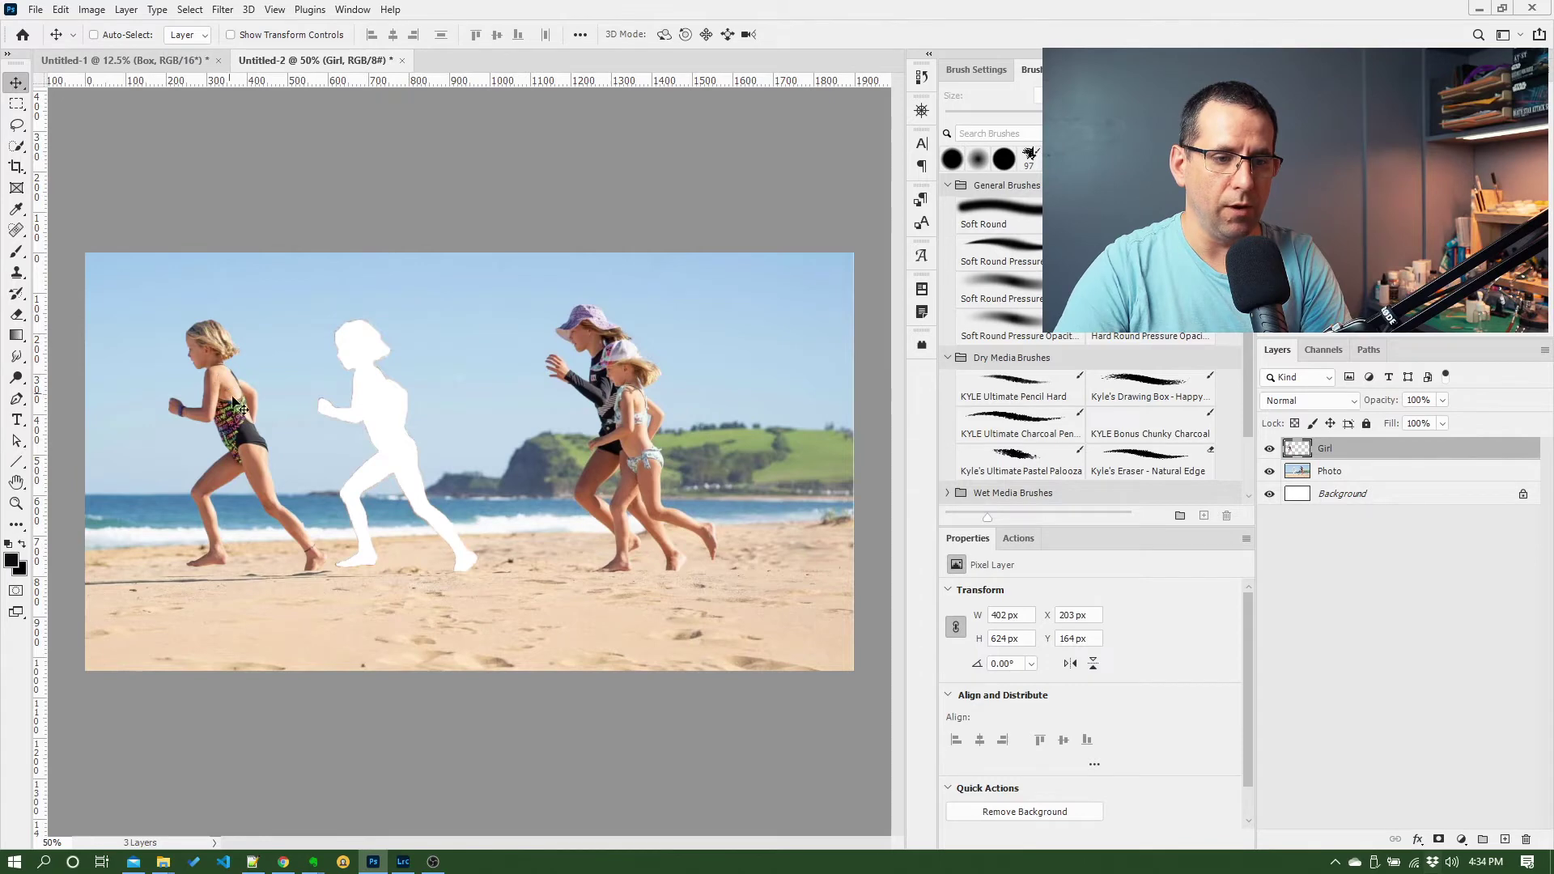
key(ctrl)
mouse_move(227, 414)
mouse_down()
mouse_move(197, 391)
mouse_move(221, 390)
mouse_move(220, 407)
mouse_up()
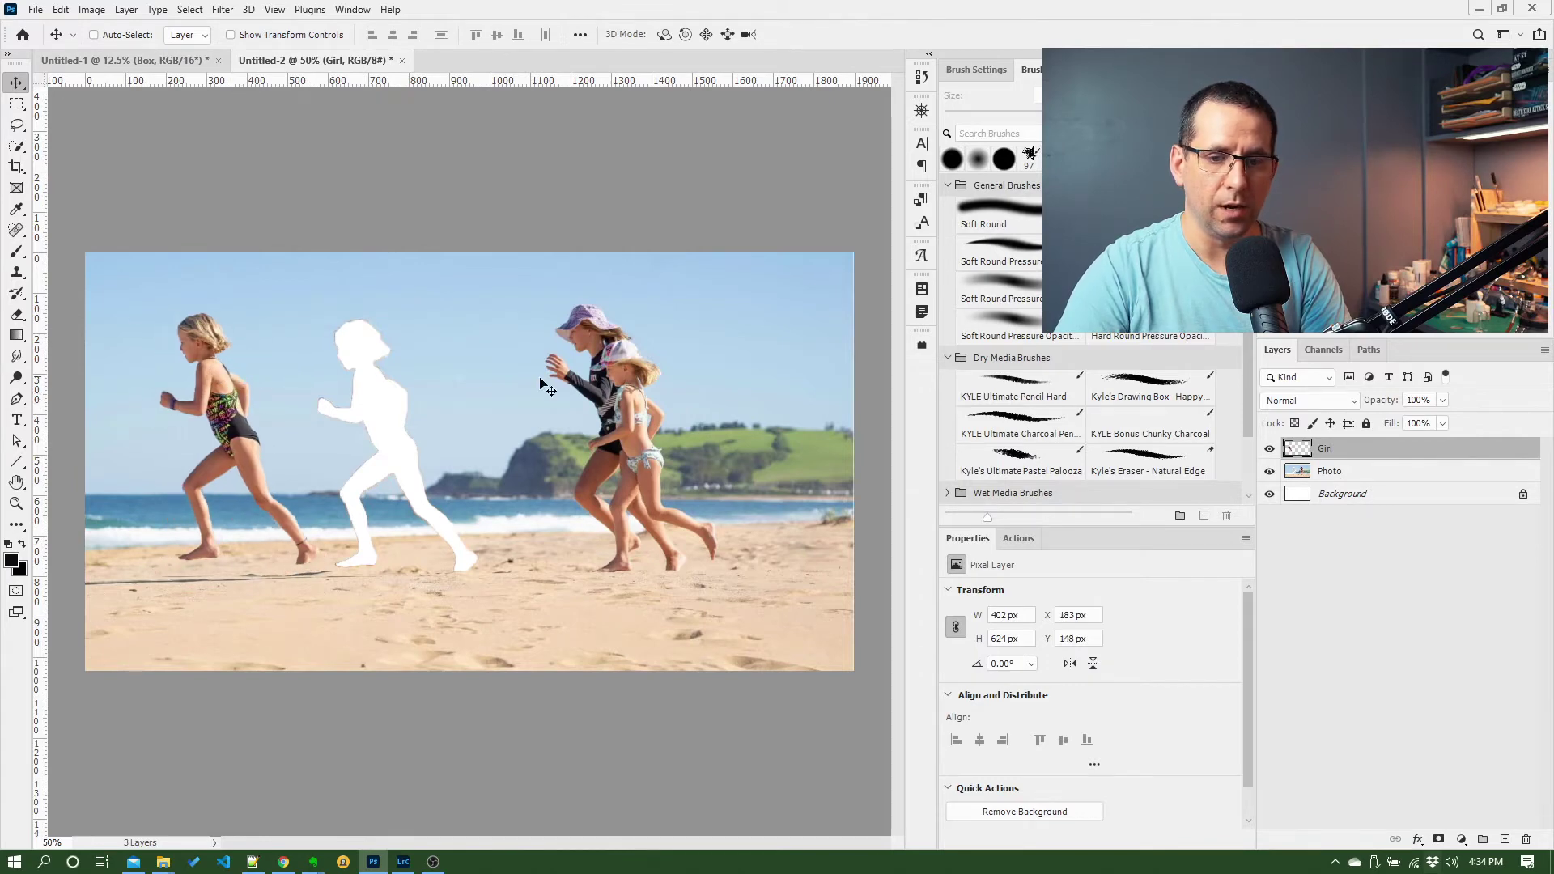
- Undo the accidental Photo layer shift and lower the girl slightly, settling her at X 183, Y 174 px
click(1334, 479)
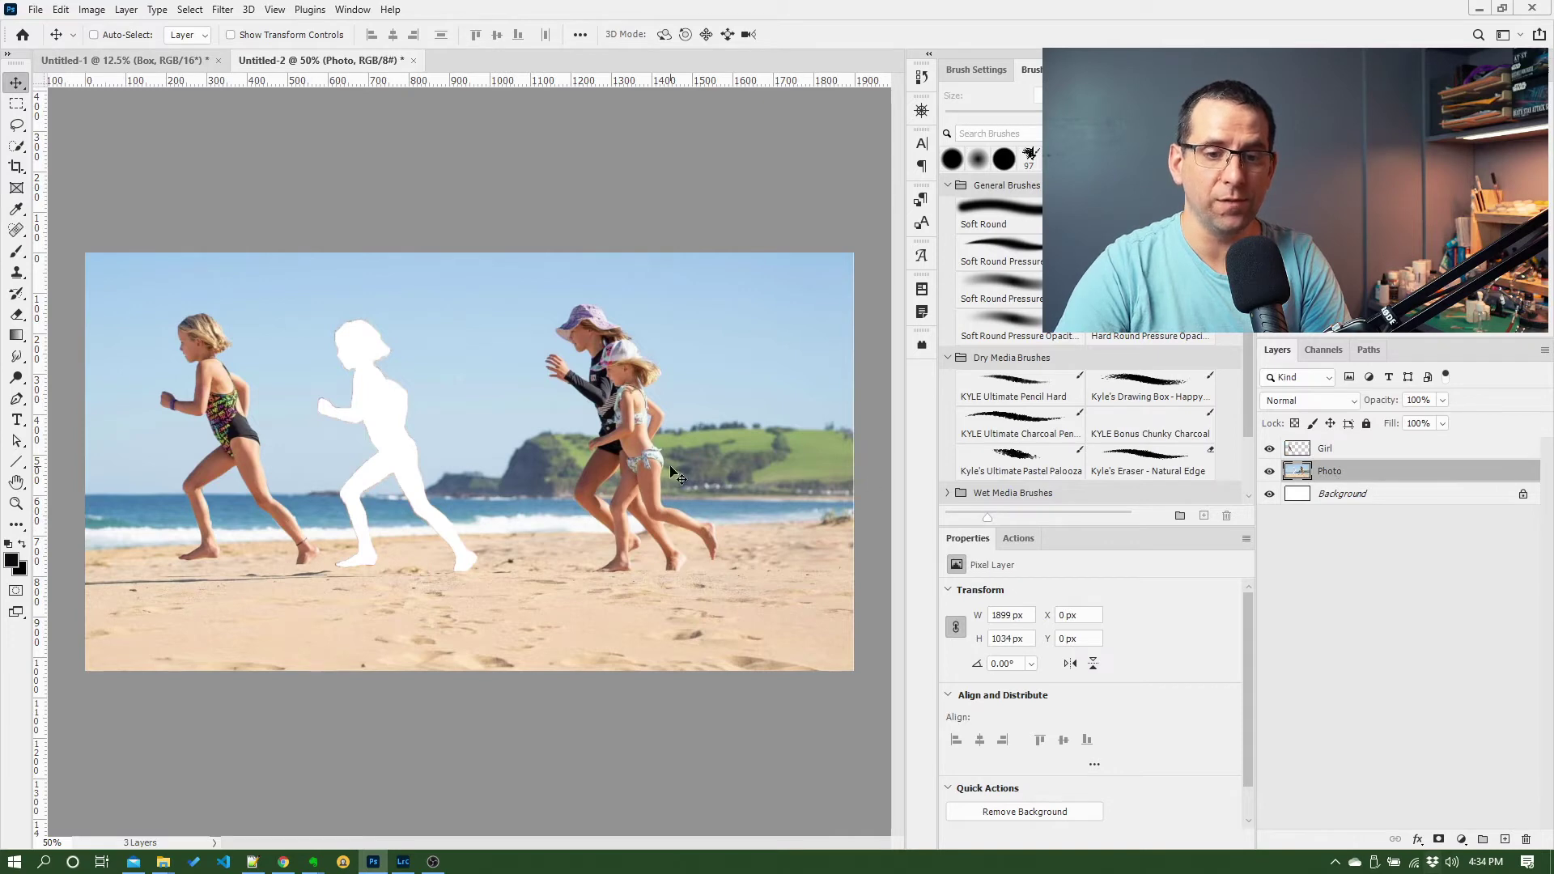
drag(422, 445, 386, 448)
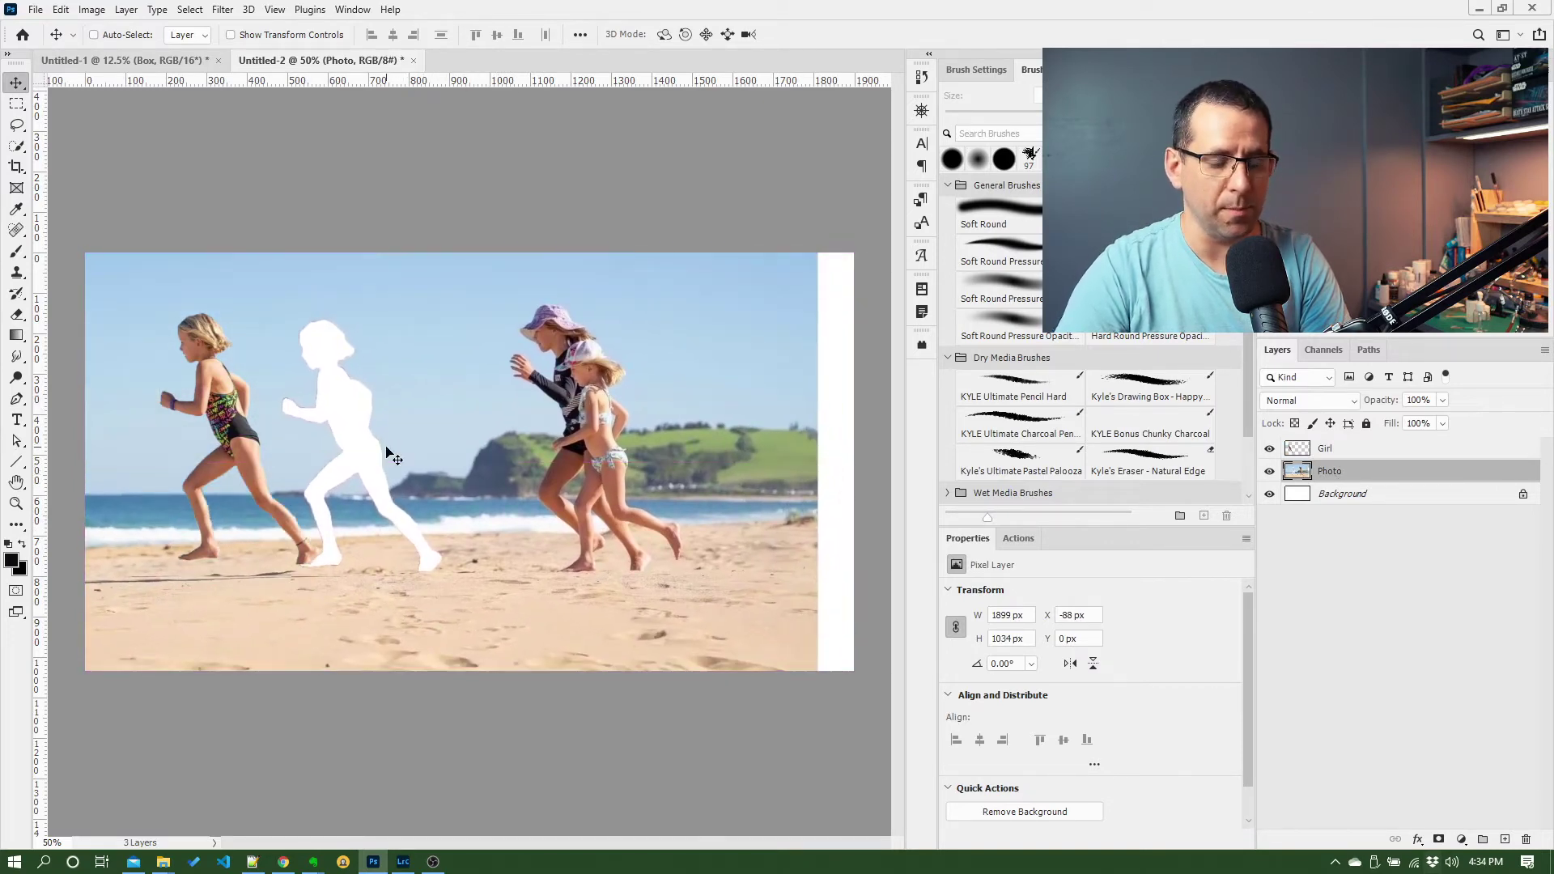
key(ctrl+z)
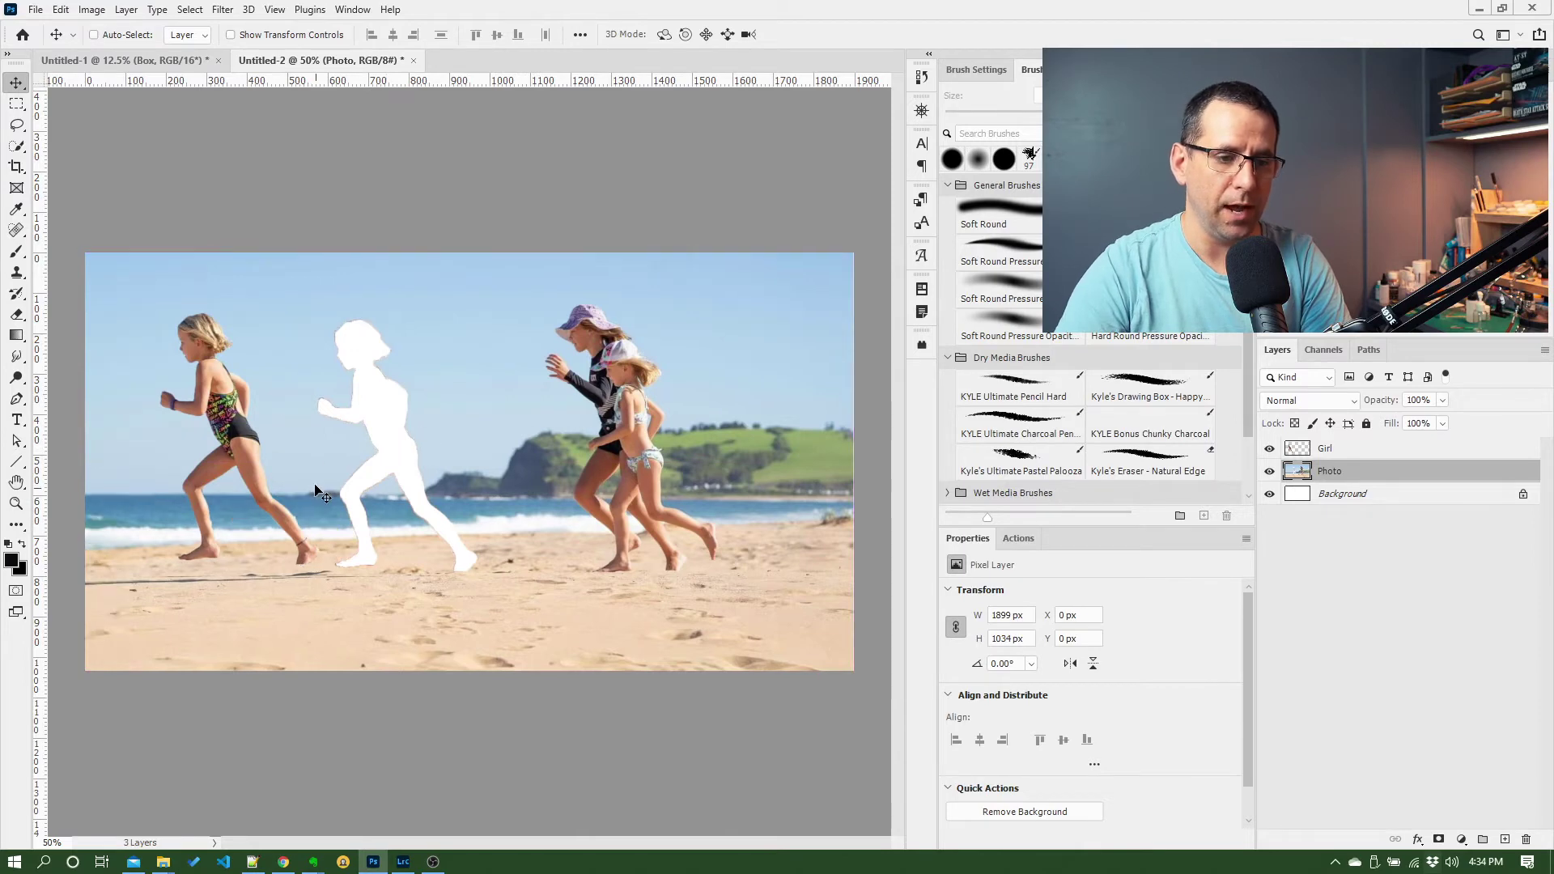
key(alt+bracketright)
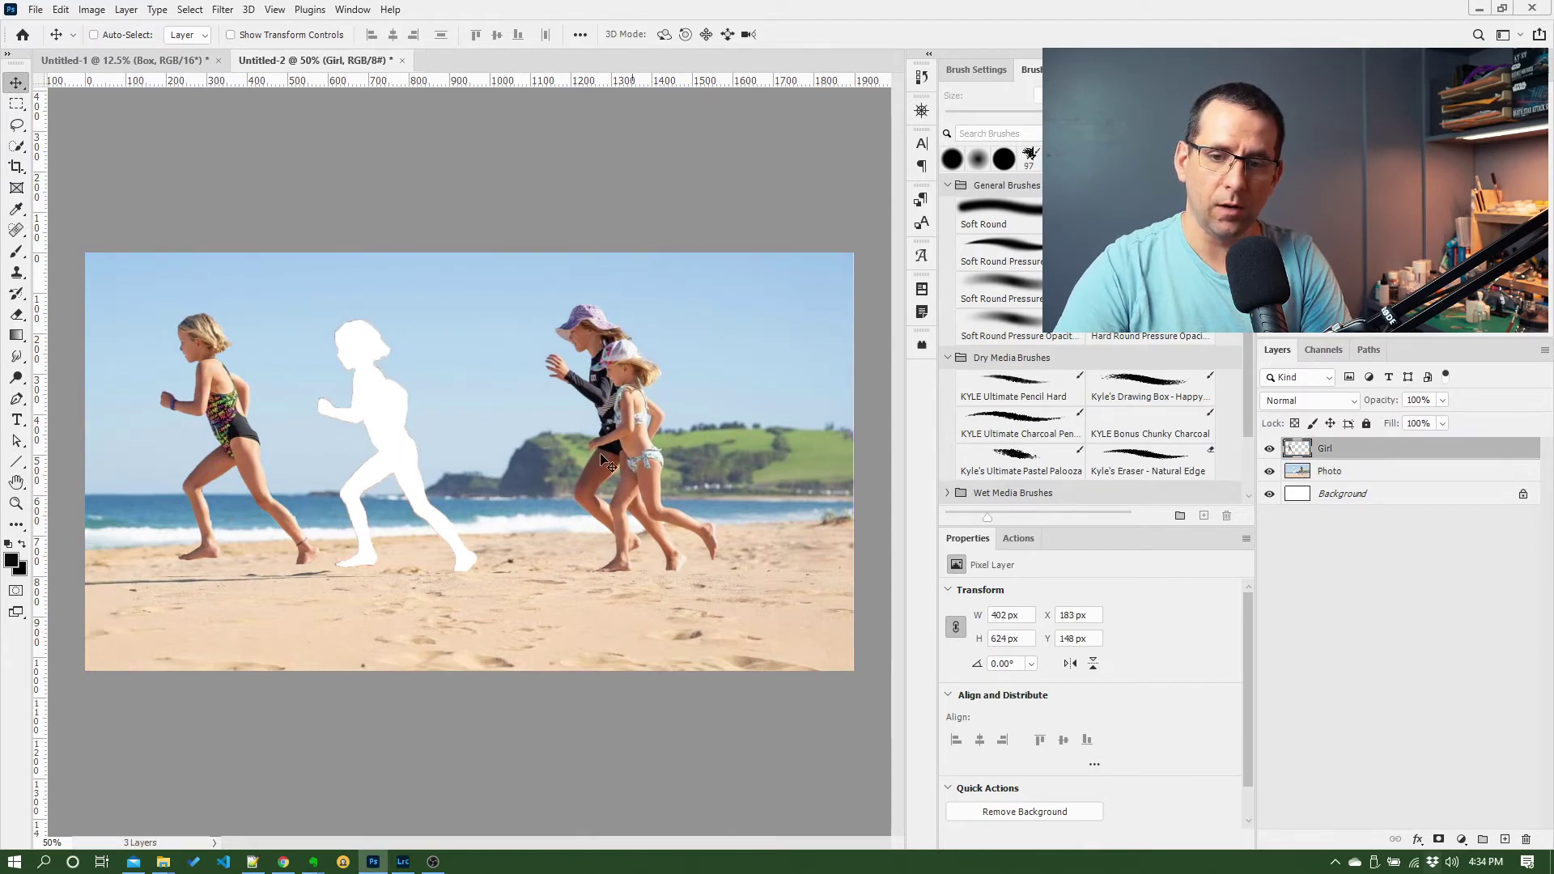
drag(241, 446, 241, 457)
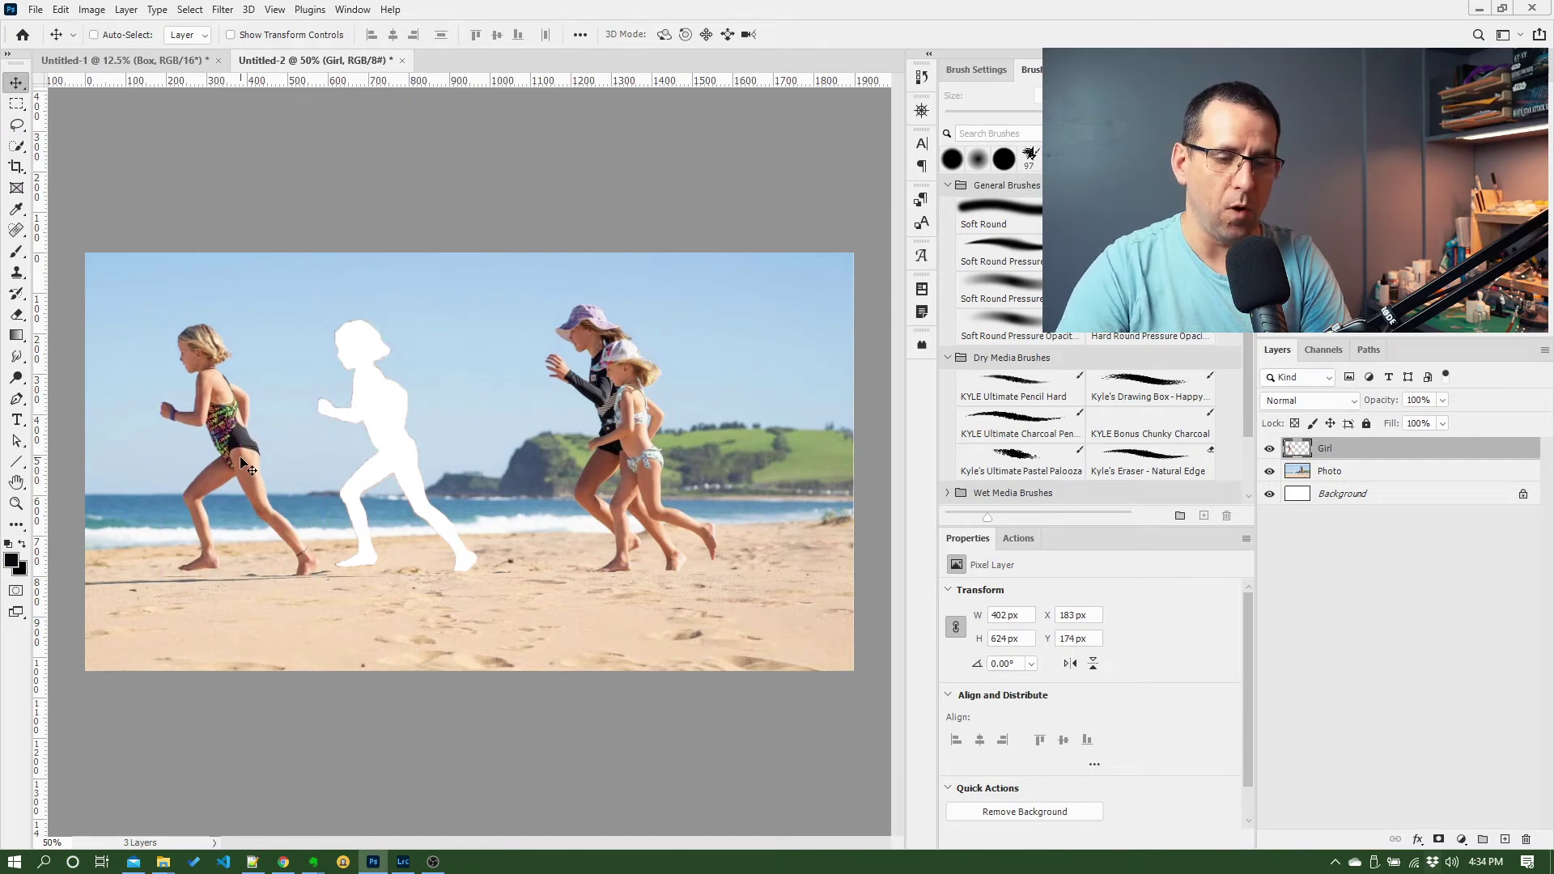
click(16, 504)
click(326, 494)
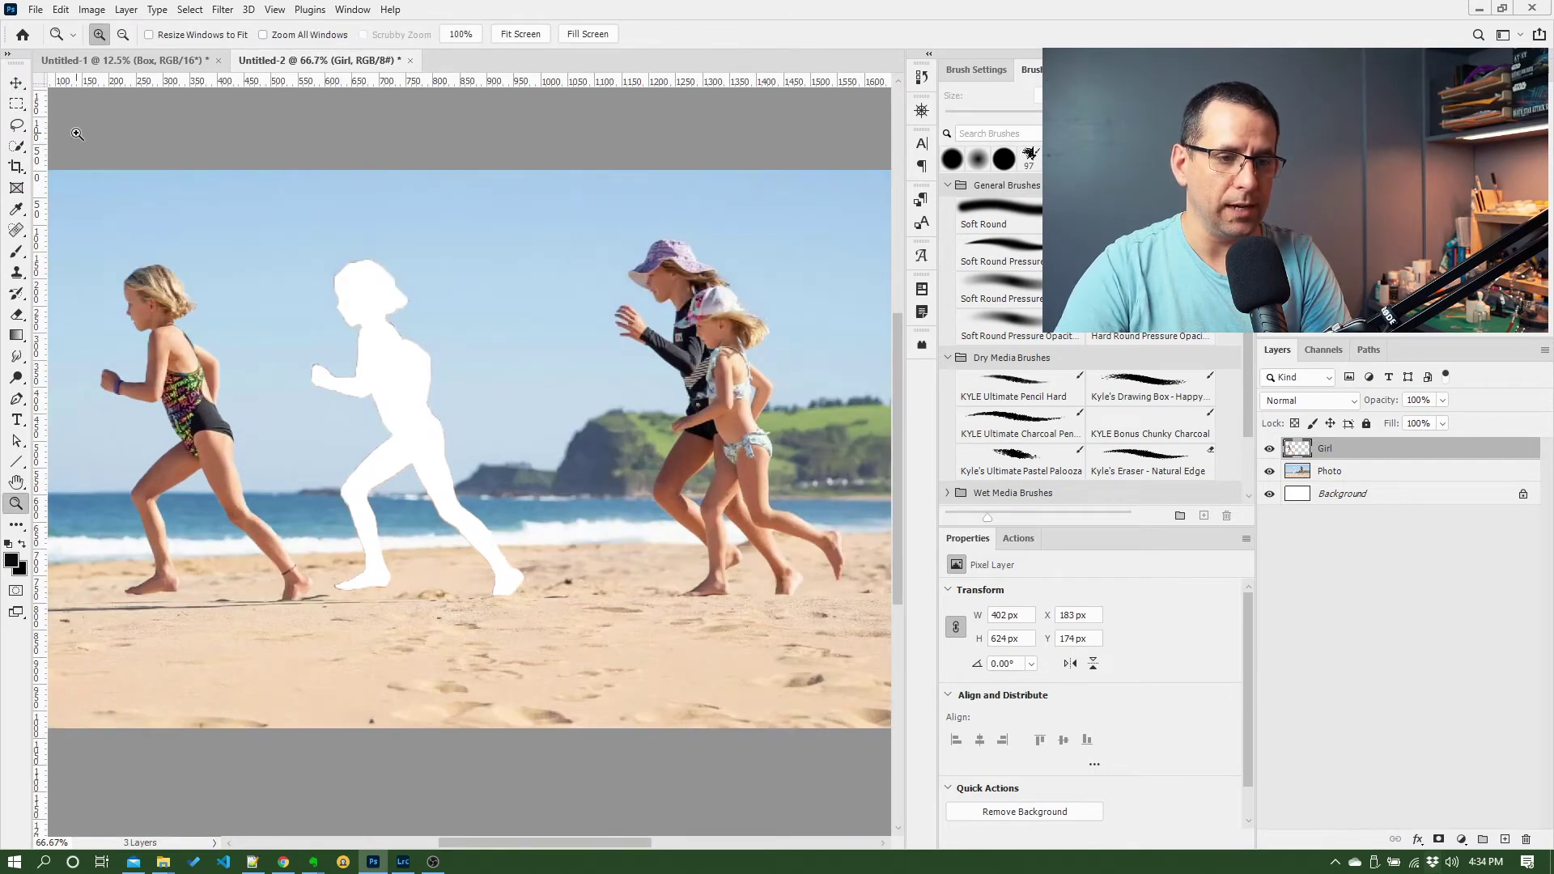
- On the Photo layer, lasso a loose outline around the white silhouette, including some surrounding beach
click(18, 127)
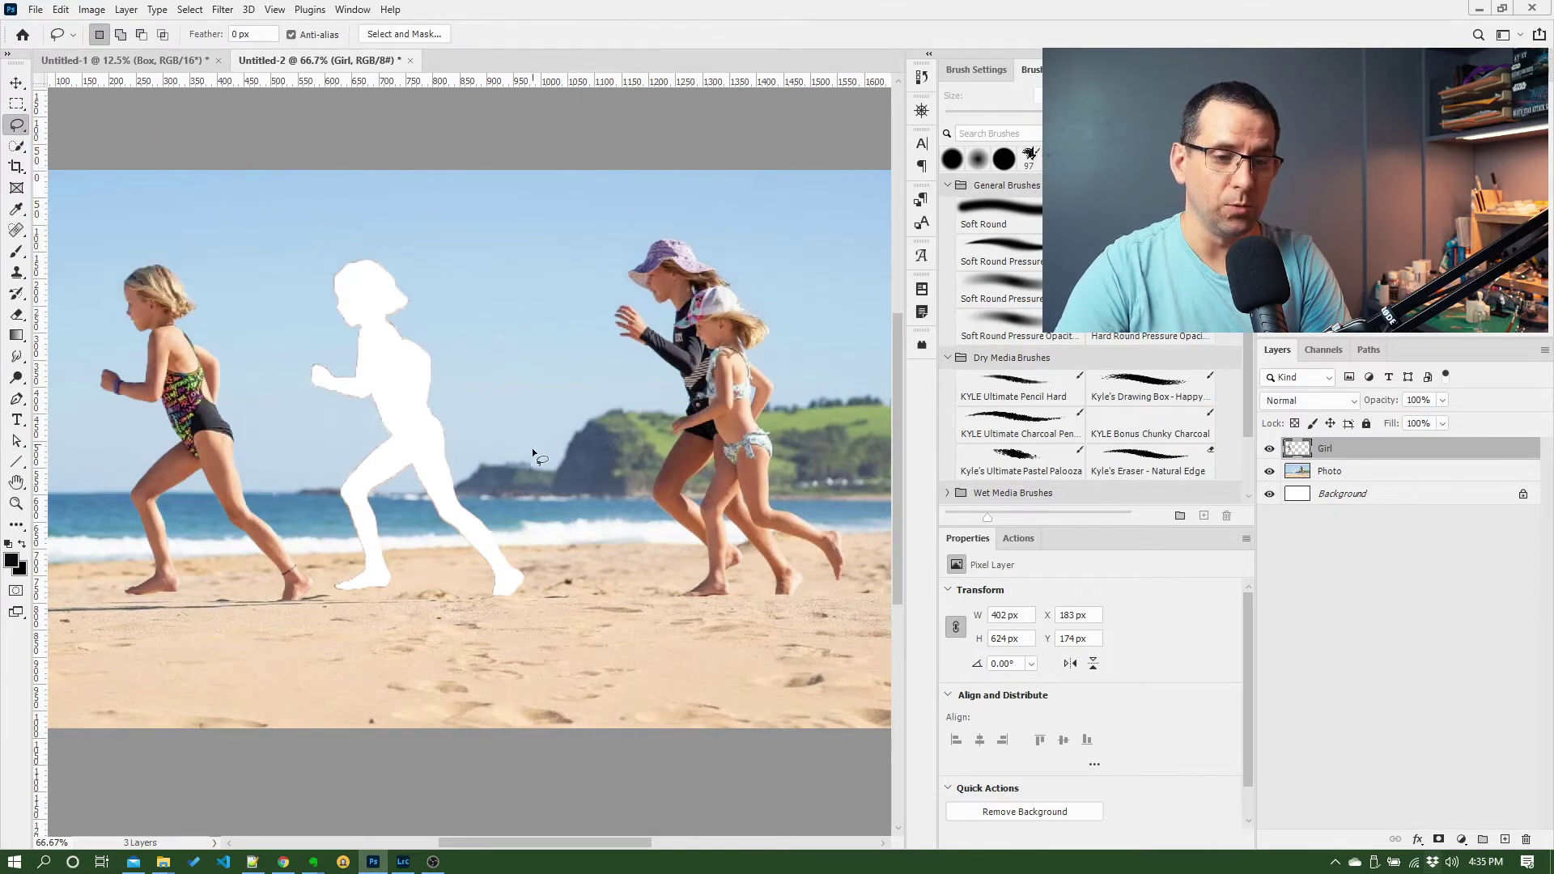
click(1335, 474)
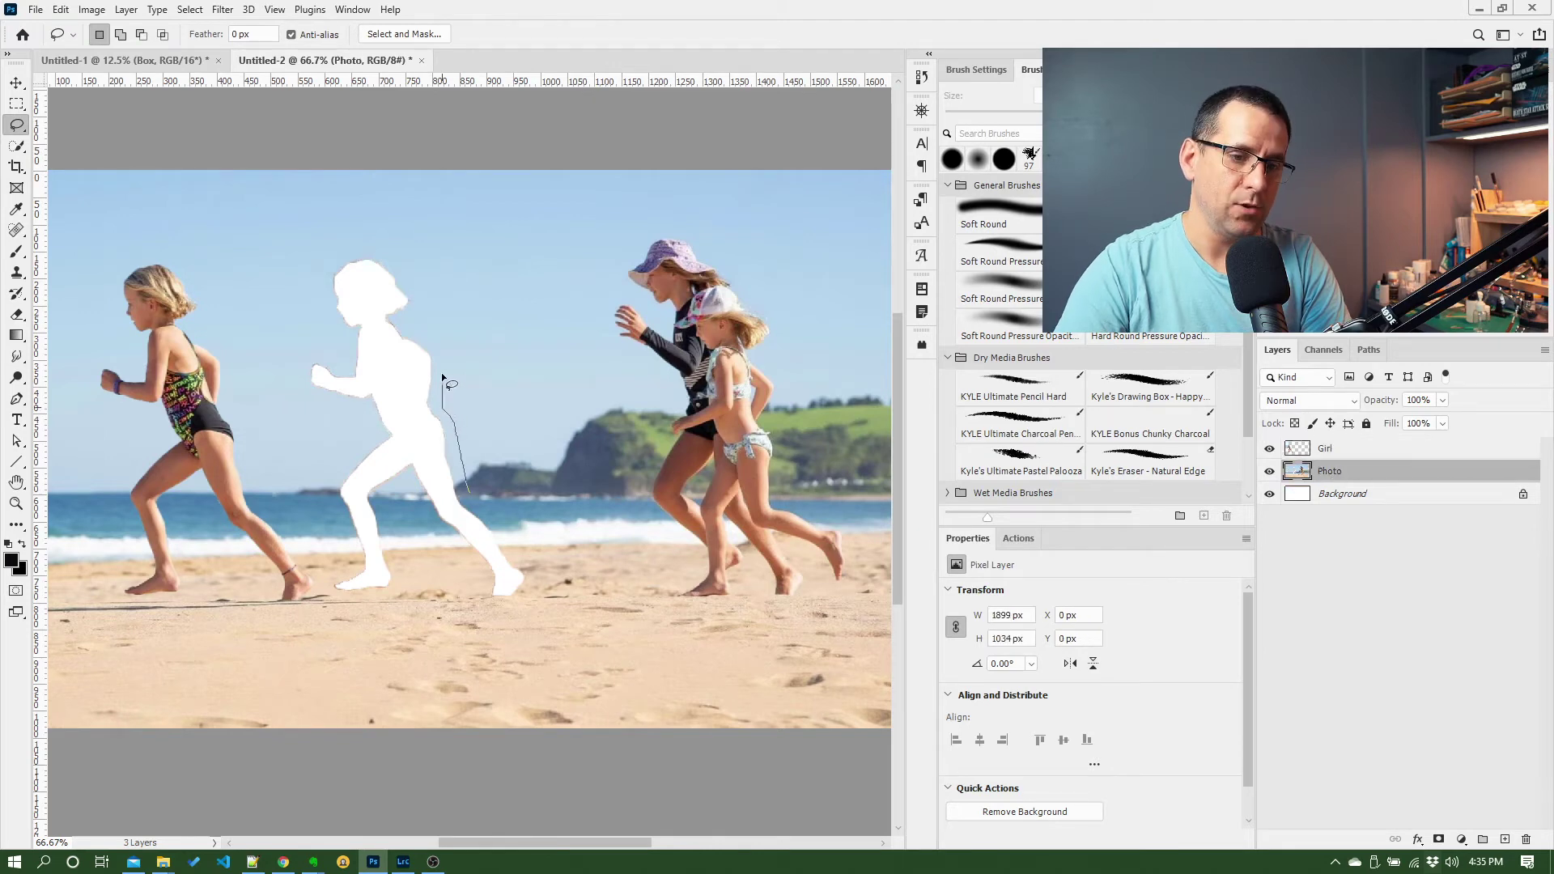
drag(418, 333, 402, 323)
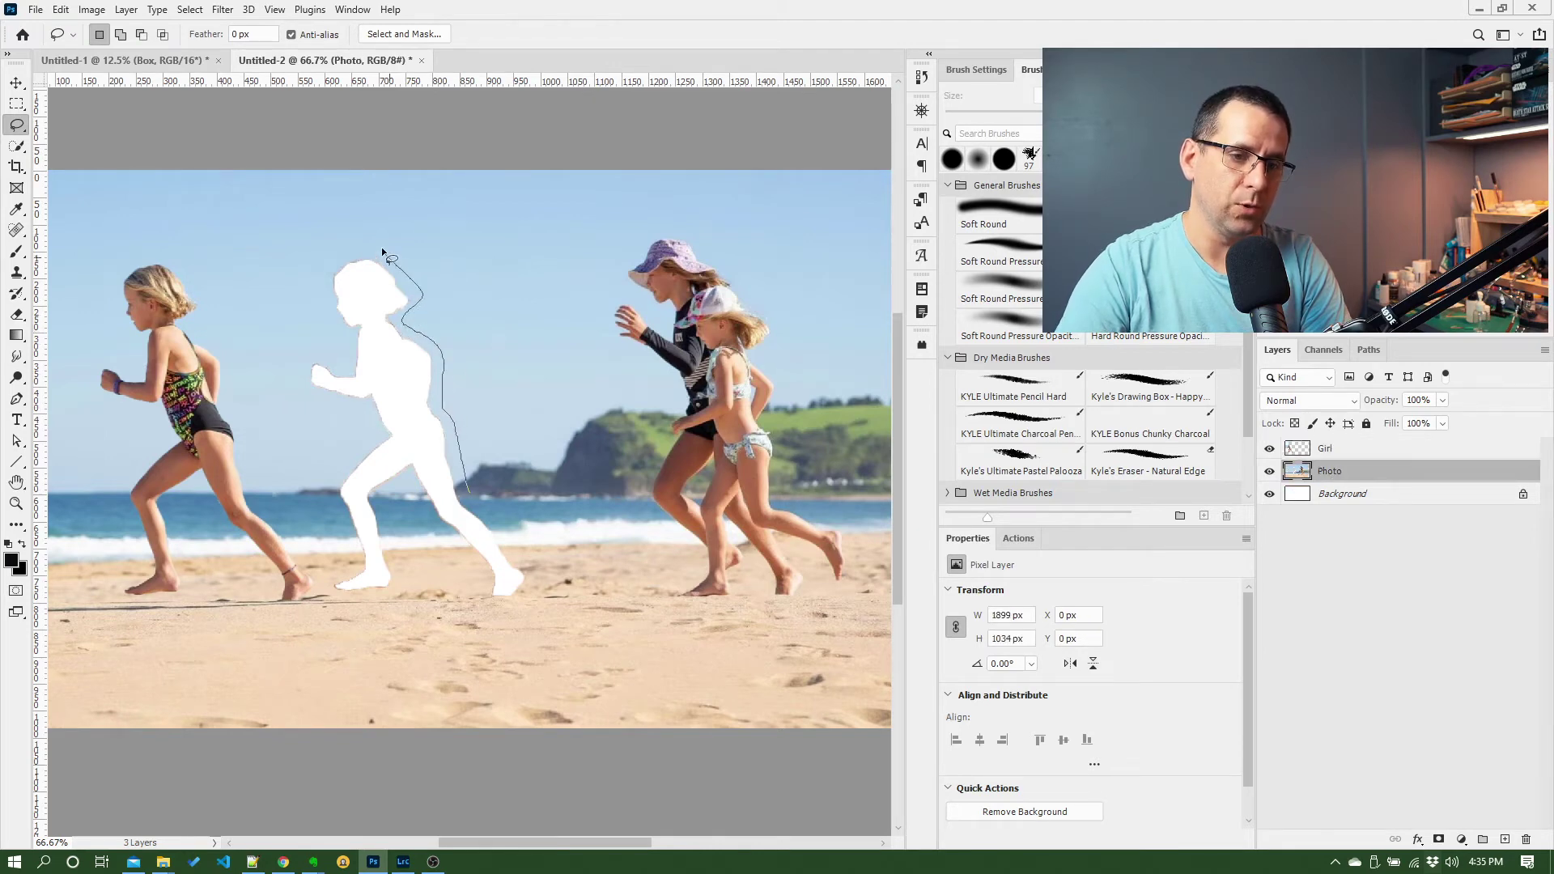
mouse_move(381, 251)
mouse_down()
mouse_move(350, 251)
mouse_move(309, 285)
mouse_move(350, 358)
mouse_move(290, 372)
mouse_move(314, 416)
mouse_move(370, 421)
mouse_move(360, 457)
mouse_up()
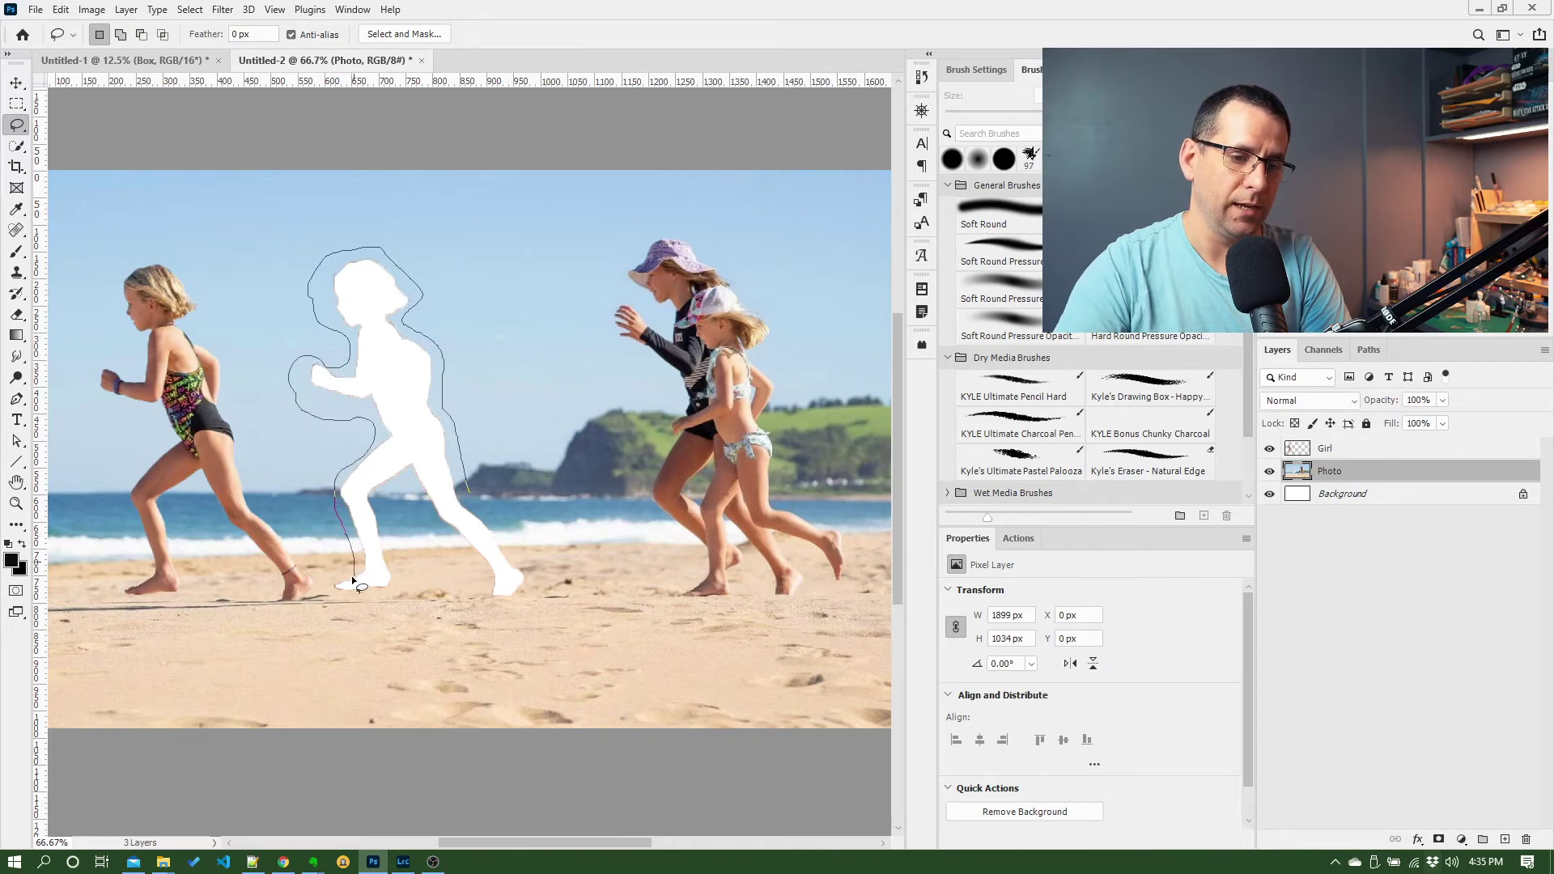
mouse_move(352, 579)
mouse_down()
mouse_move(393, 603)
mouse_move(402, 581)
mouse_move(378, 496)
mouse_move(400, 483)
mouse_move(485, 597)
mouse_move(524, 560)
mouse_up()
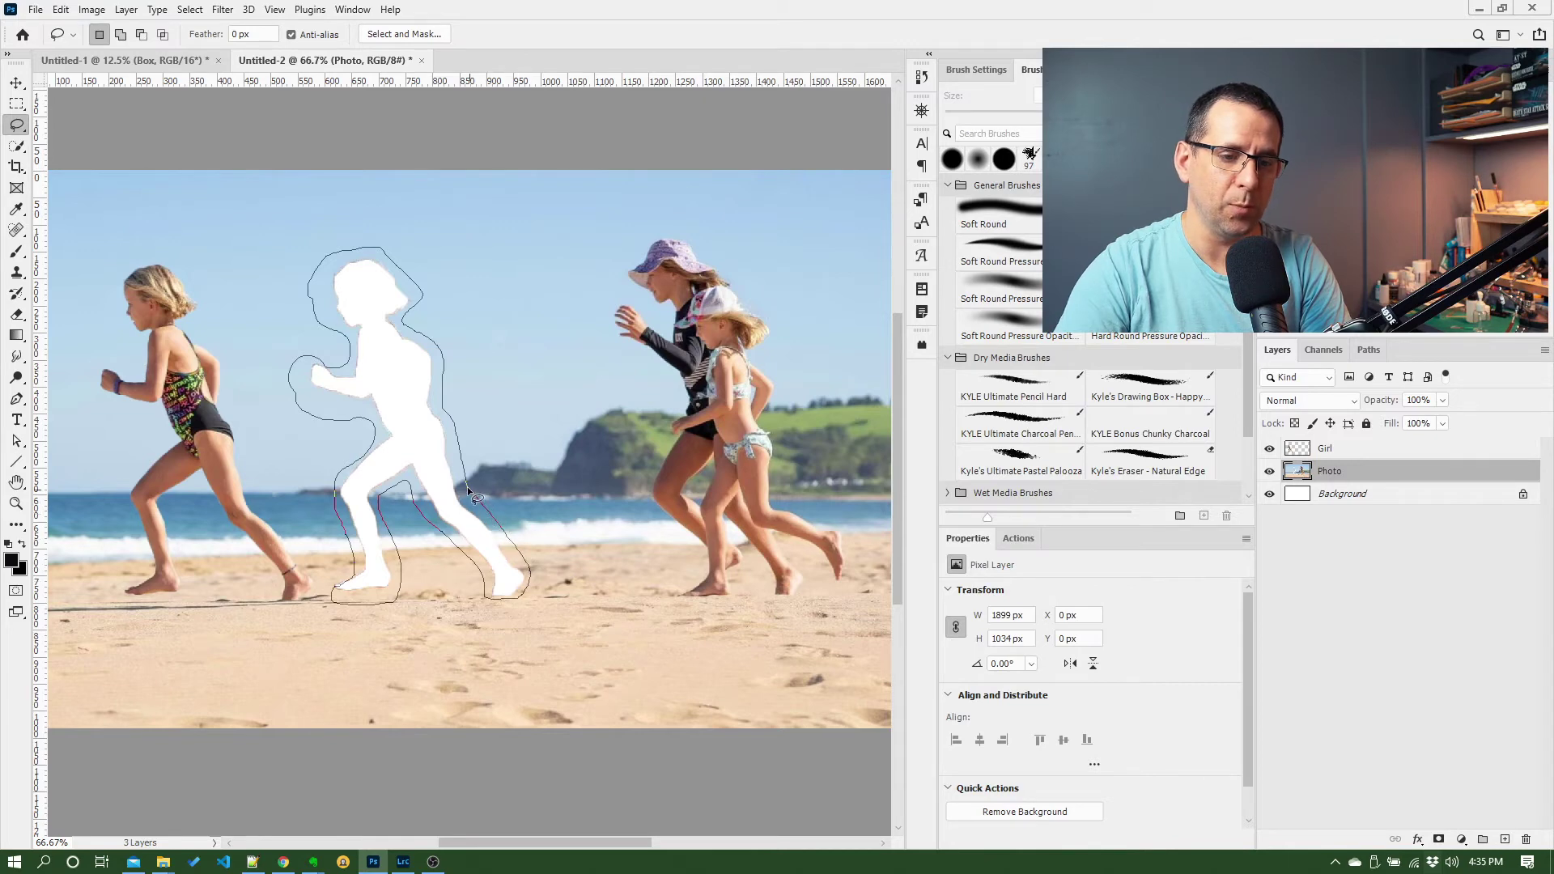
drag(468, 487, 468, 488)
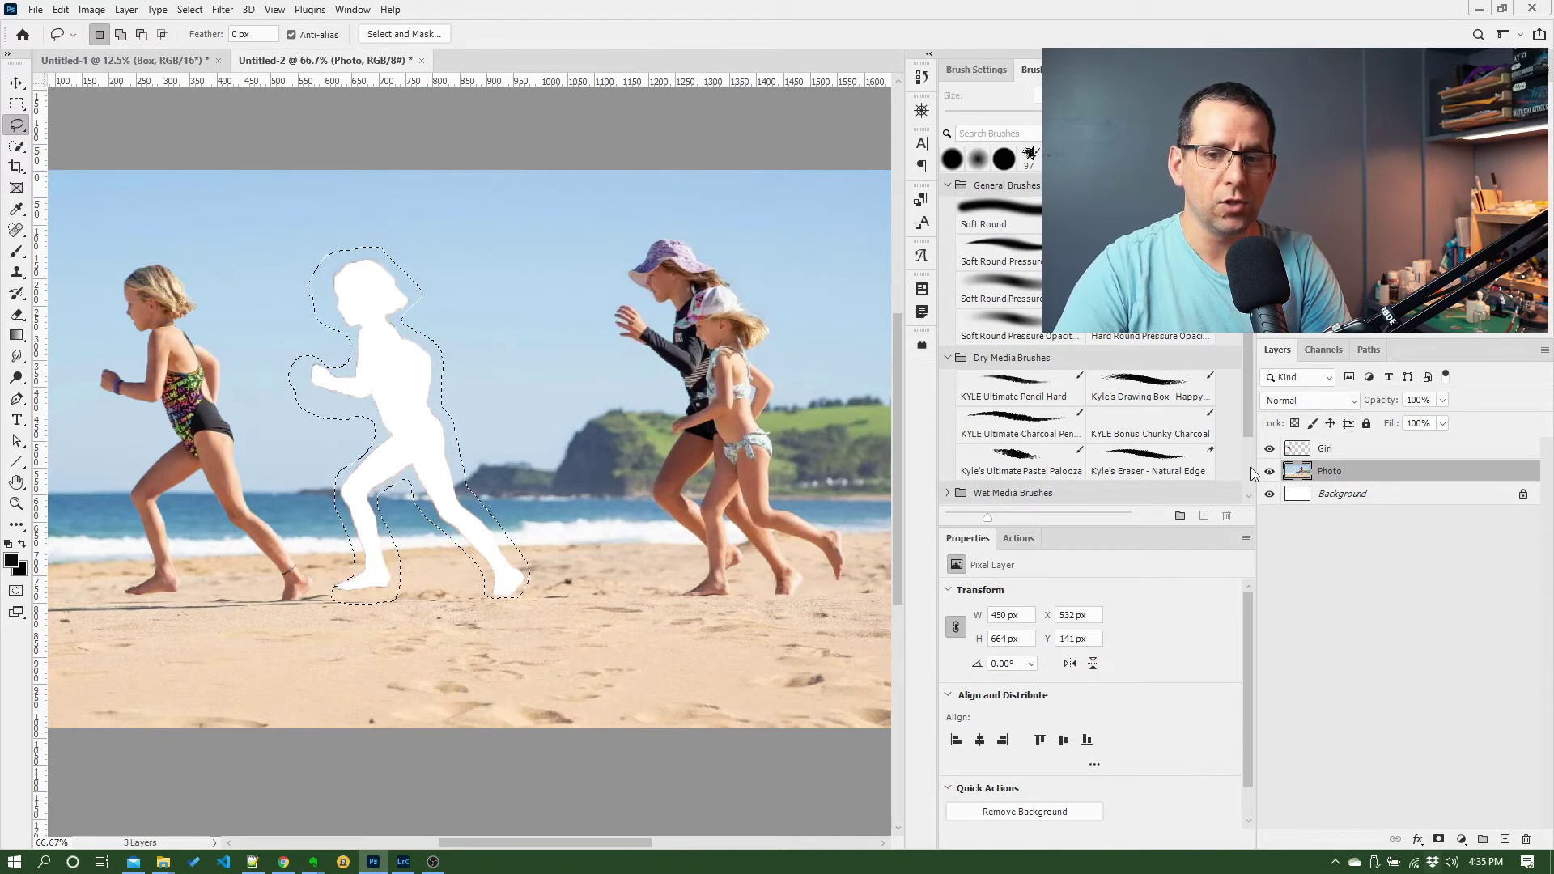
click(1342, 450)
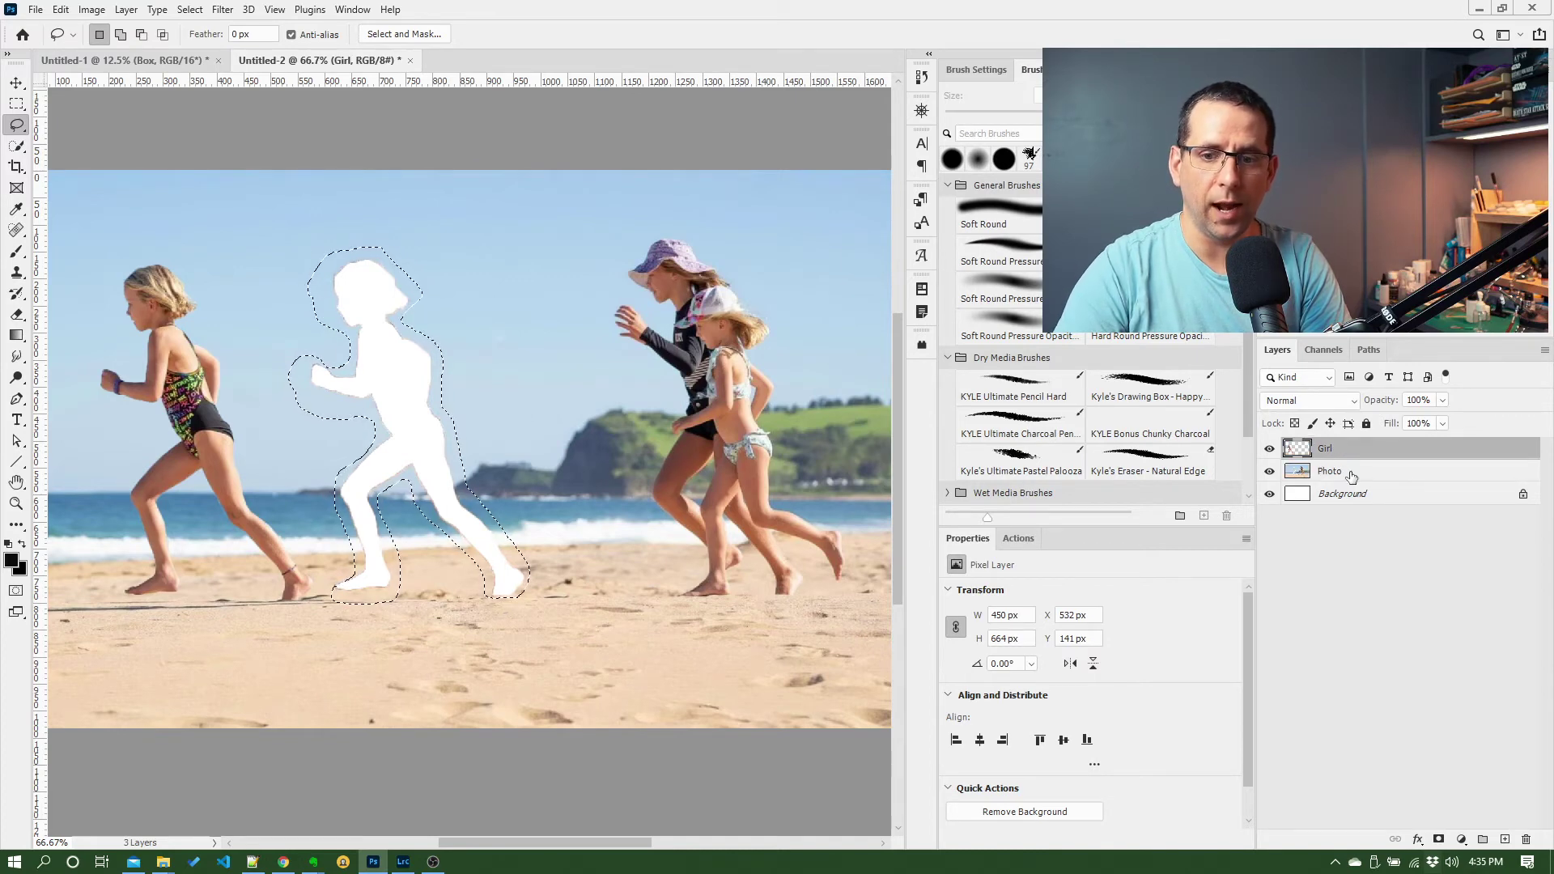
click(1351, 478)
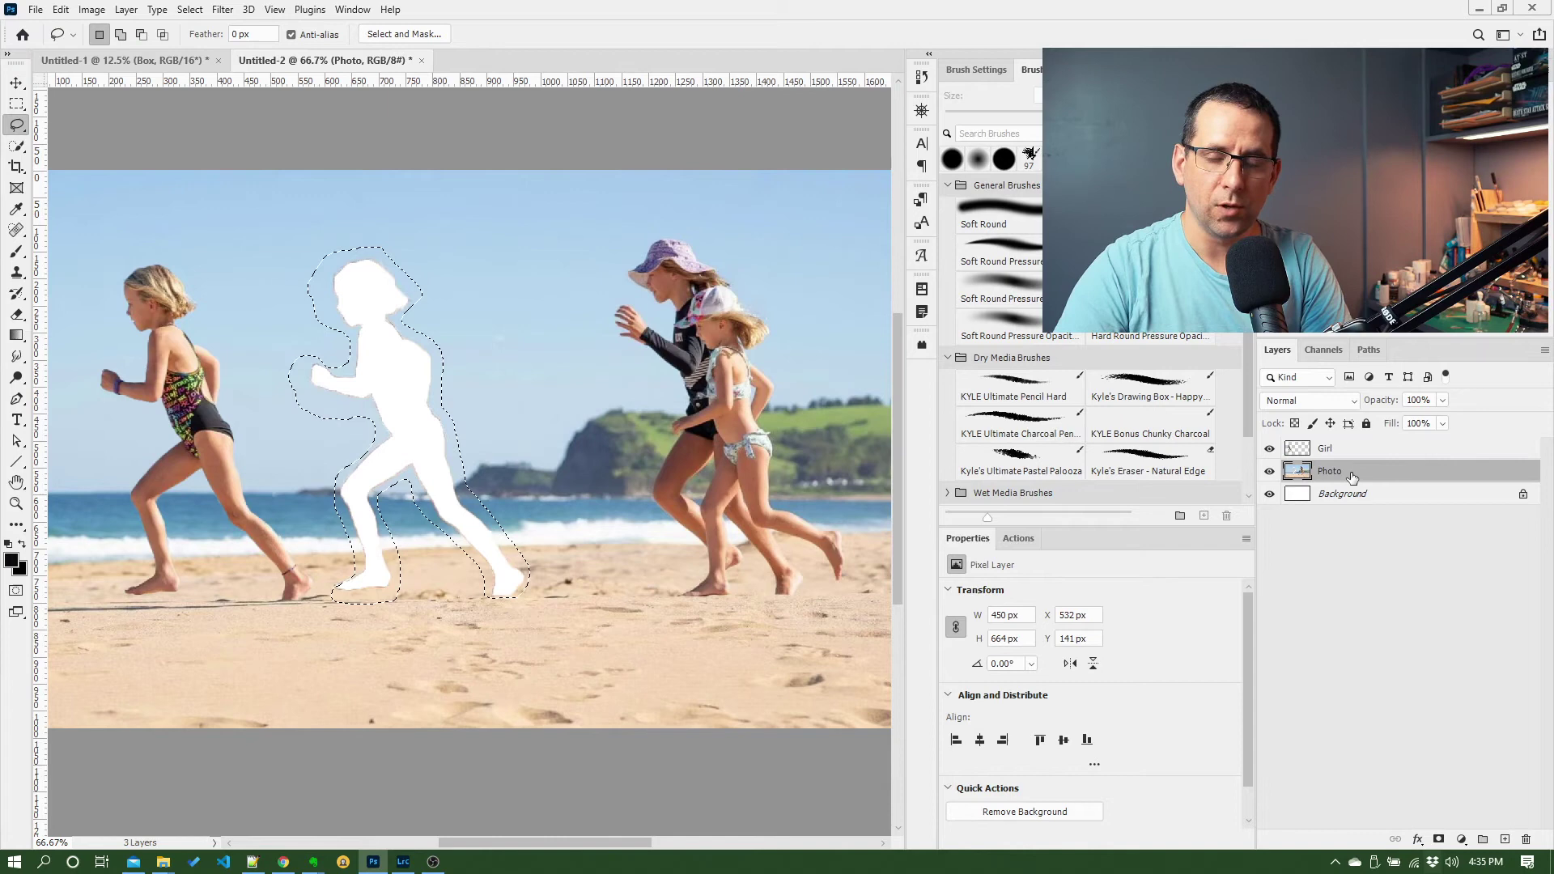
click(1398, 458)
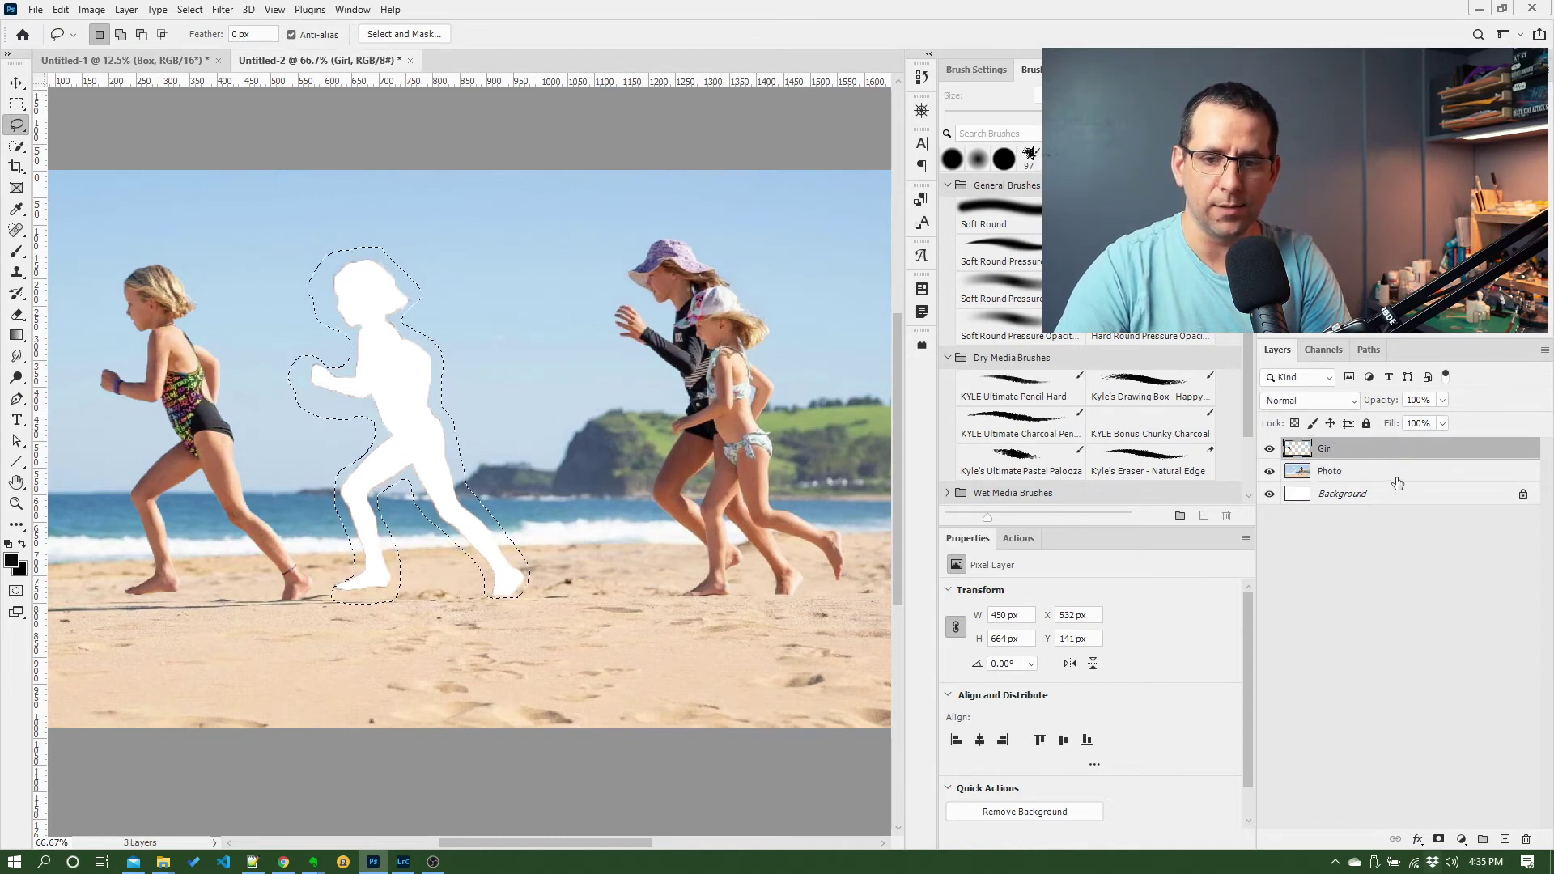
click(1374, 476)
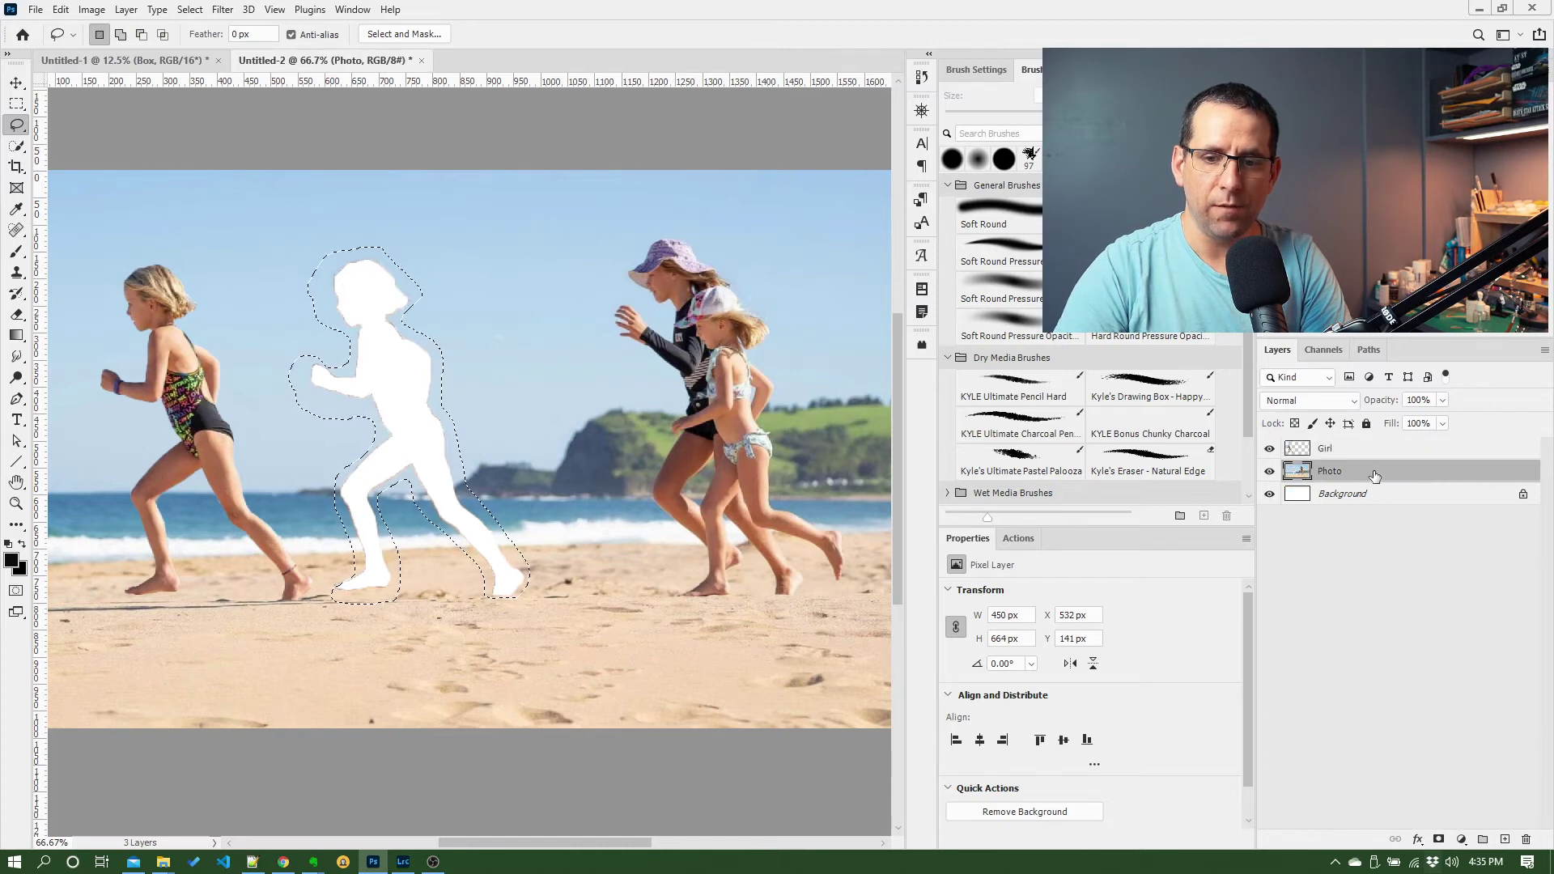
click(1358, 455)
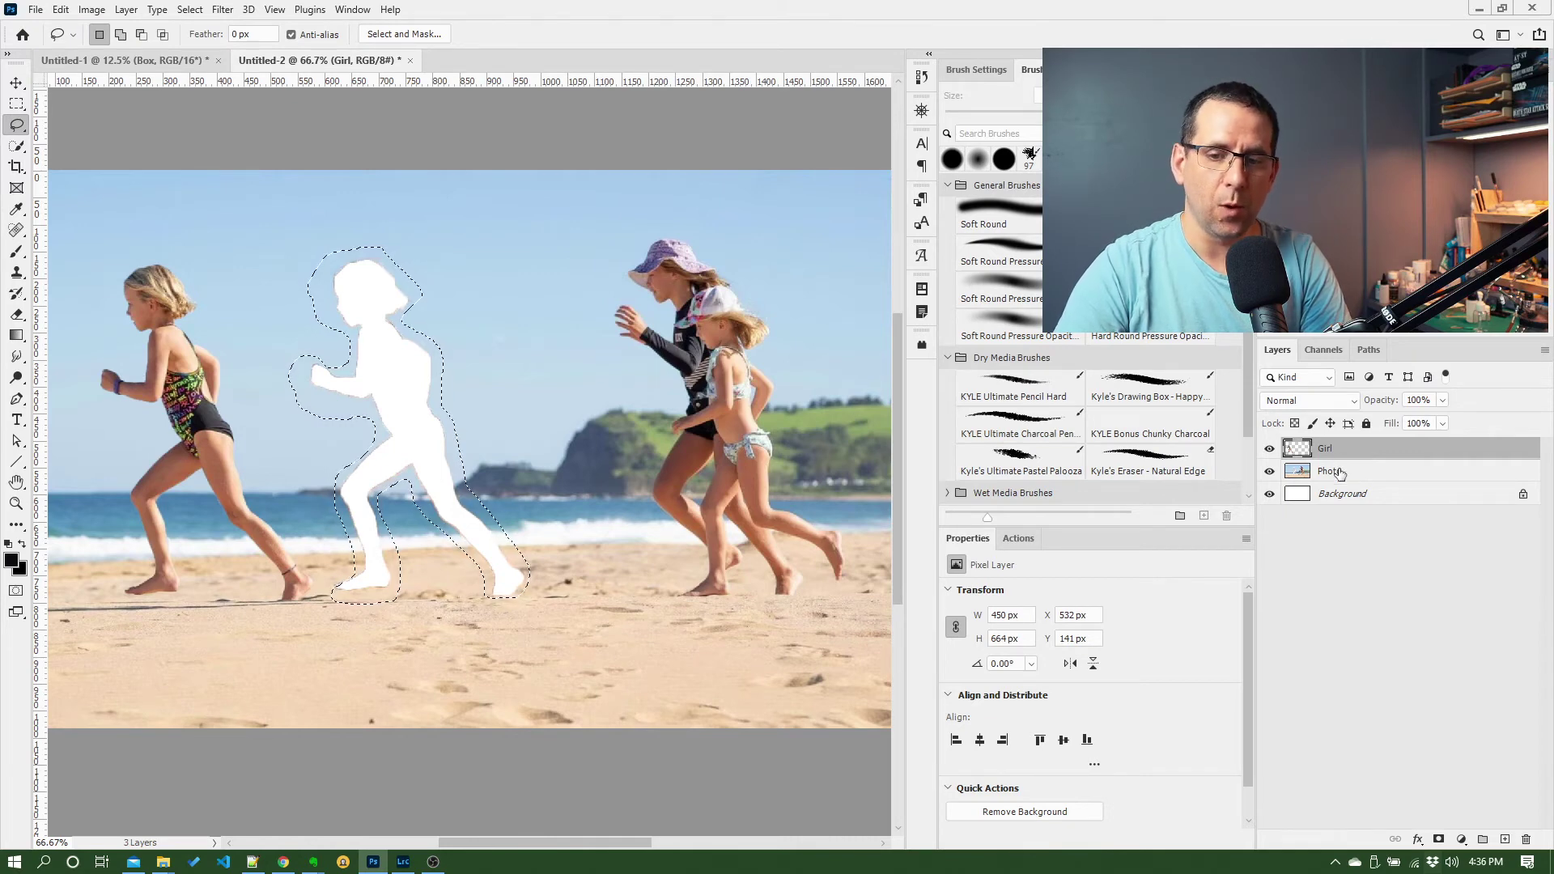
click(1339, 473)
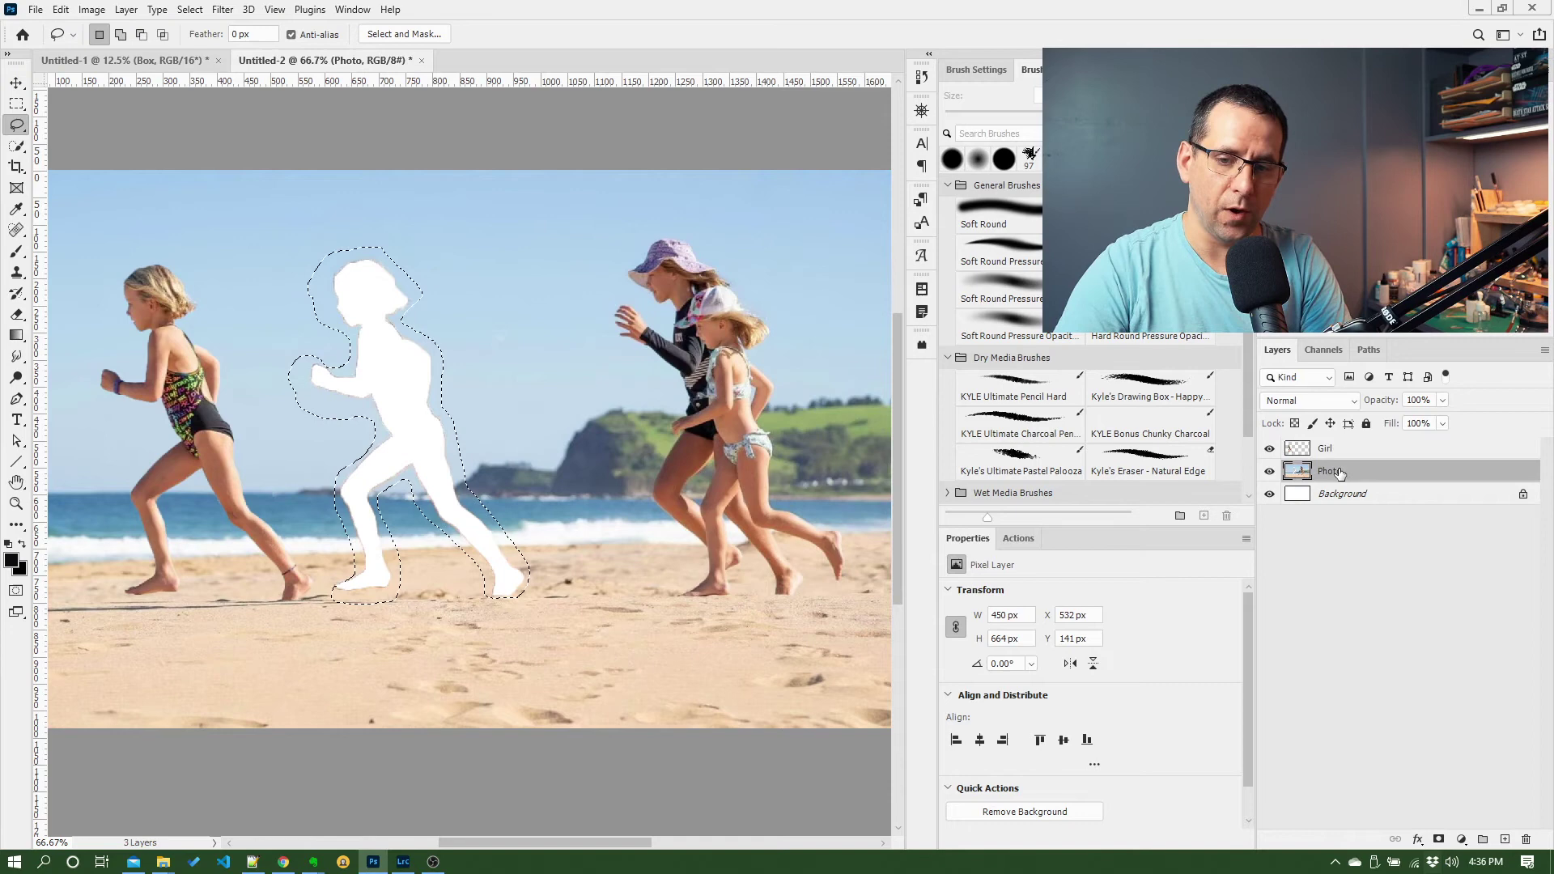
- Apply Edit > Fill with Content-Aware contents, Normal mode and 100% opacity to the hole
click(60, 10)
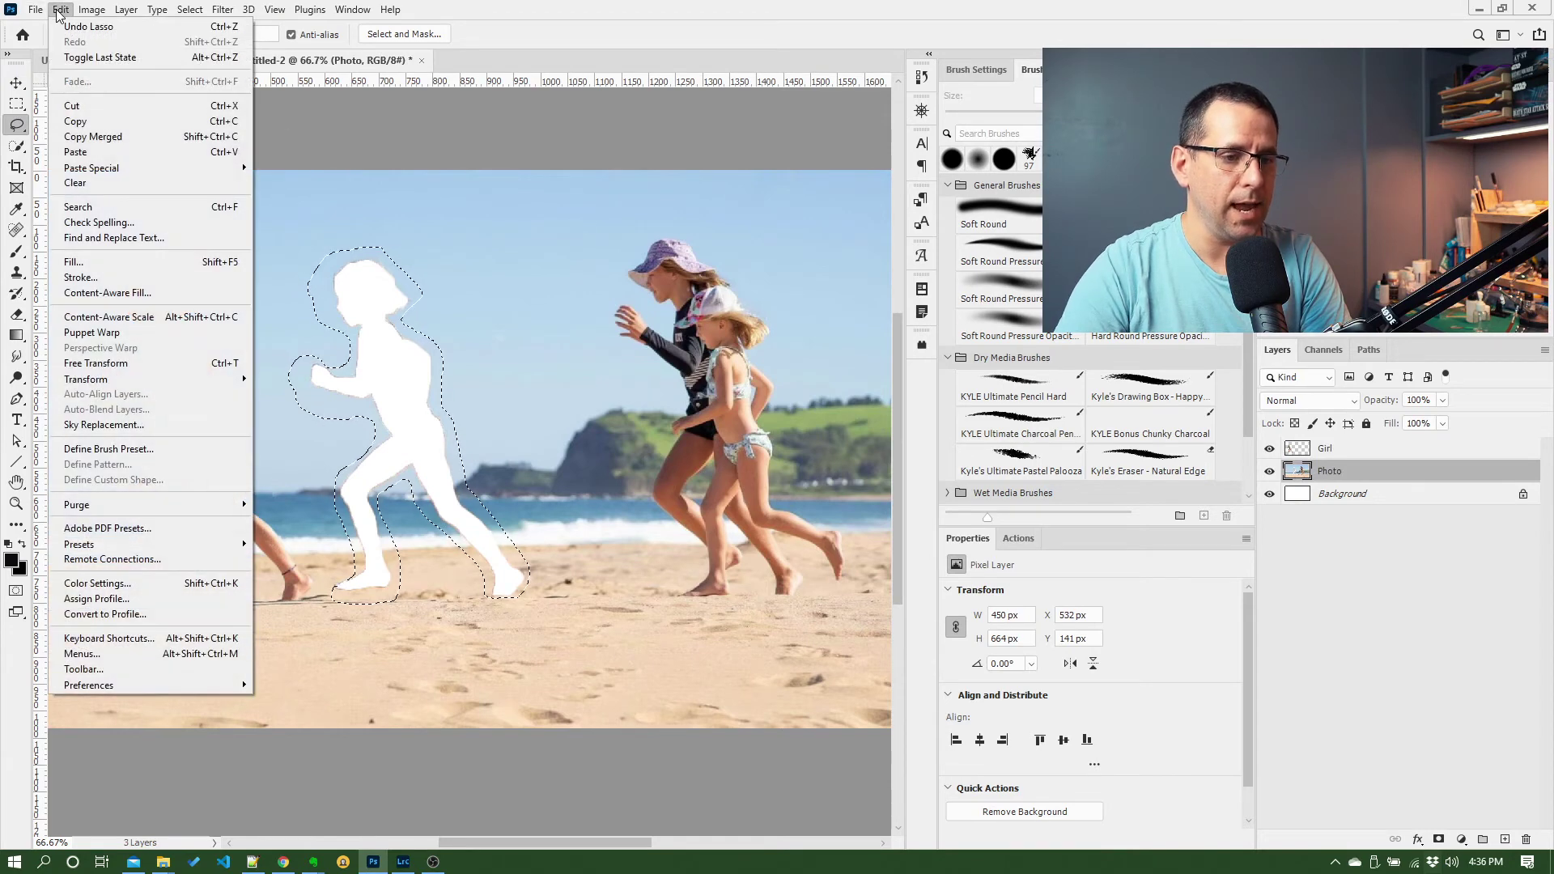
click(120, 260)
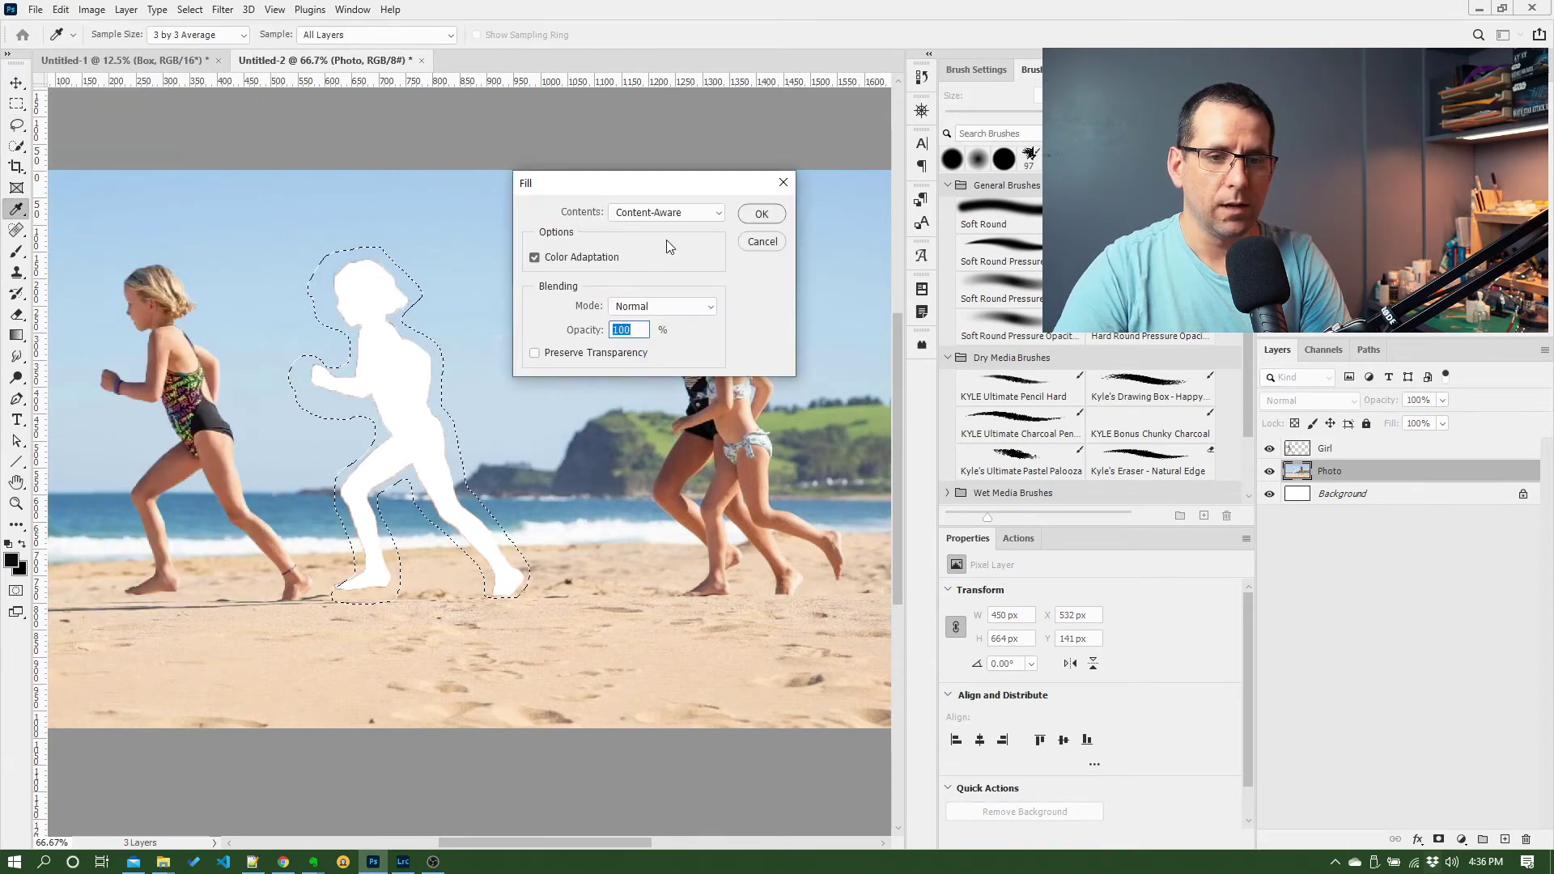
click(760, 214)
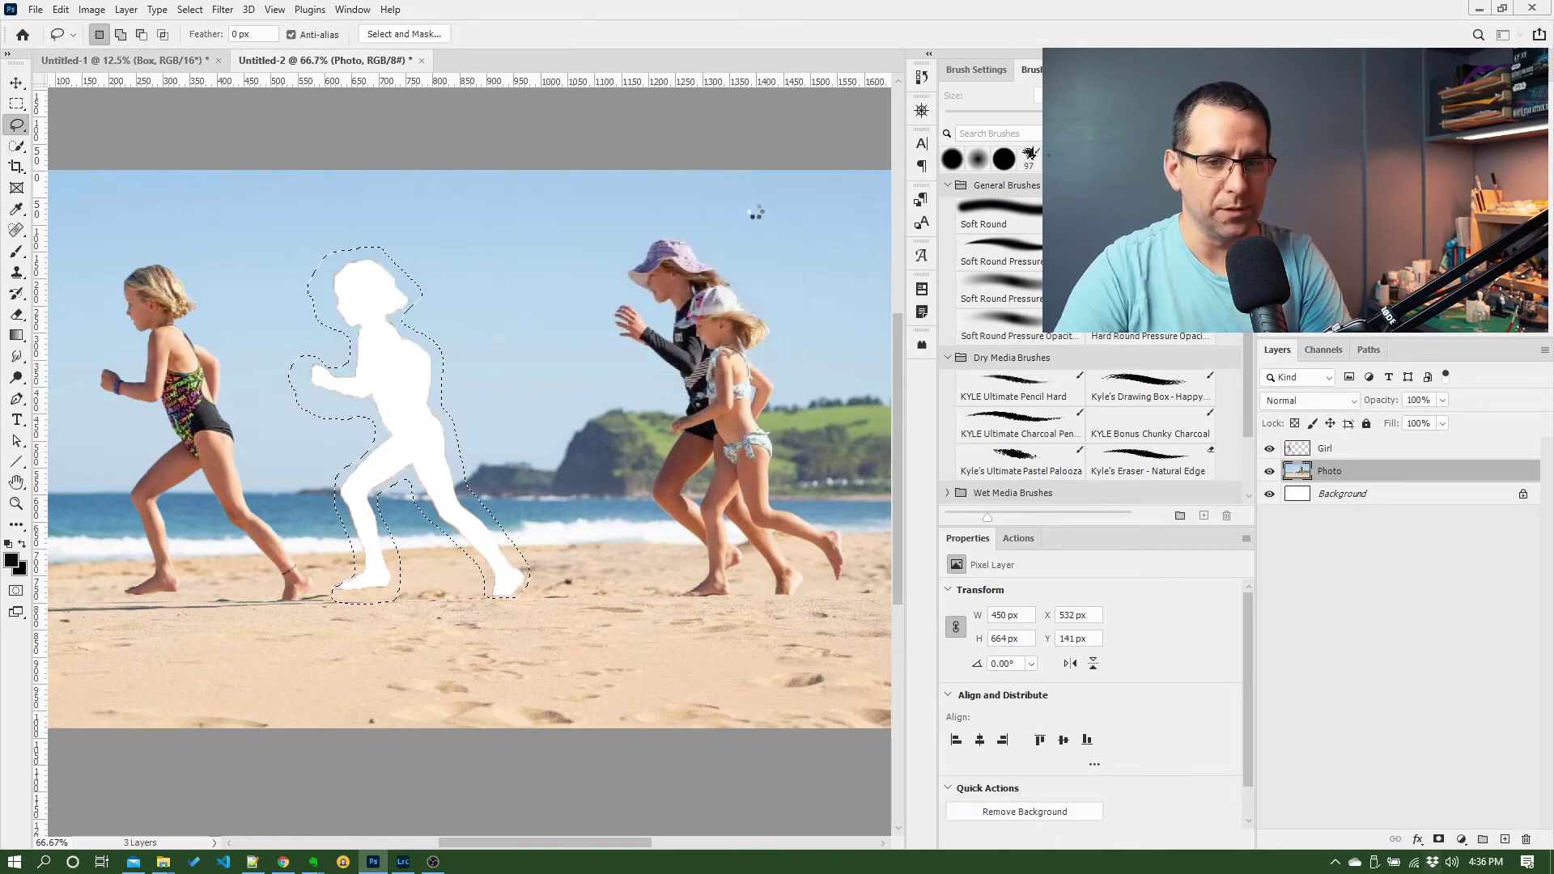